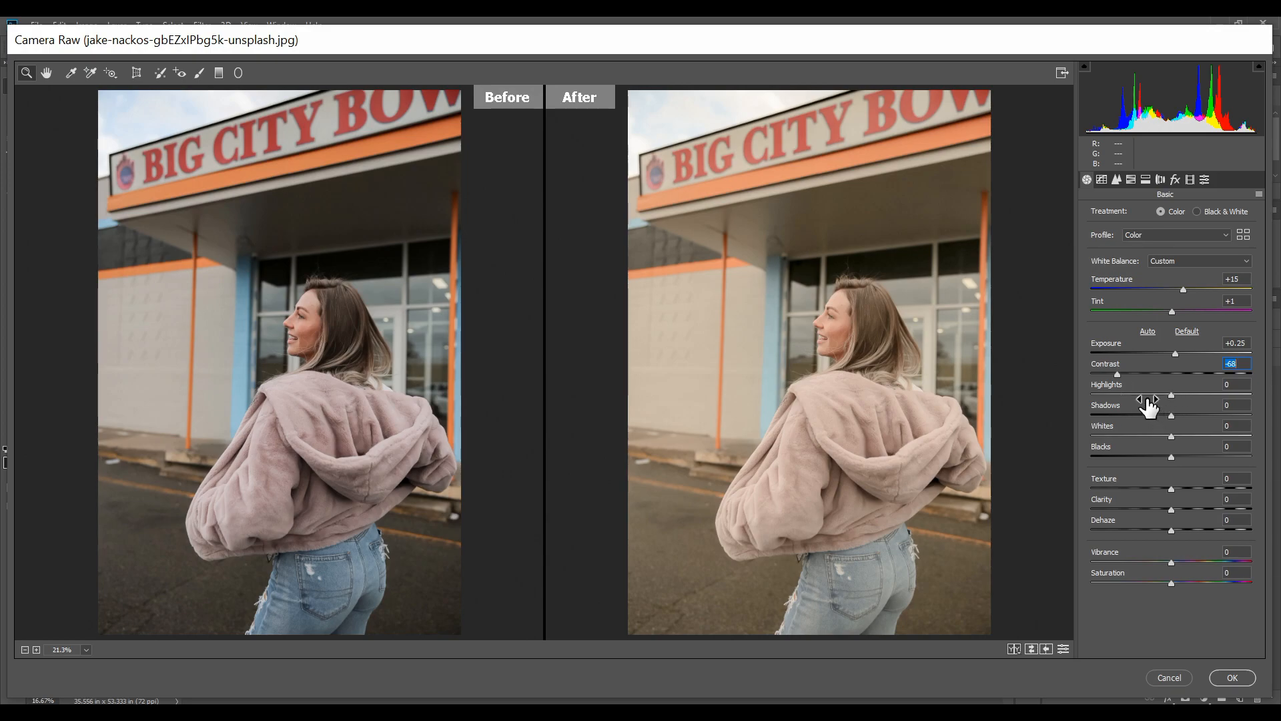
- Lower the photo's Highlights to -70
click(1120, 395)
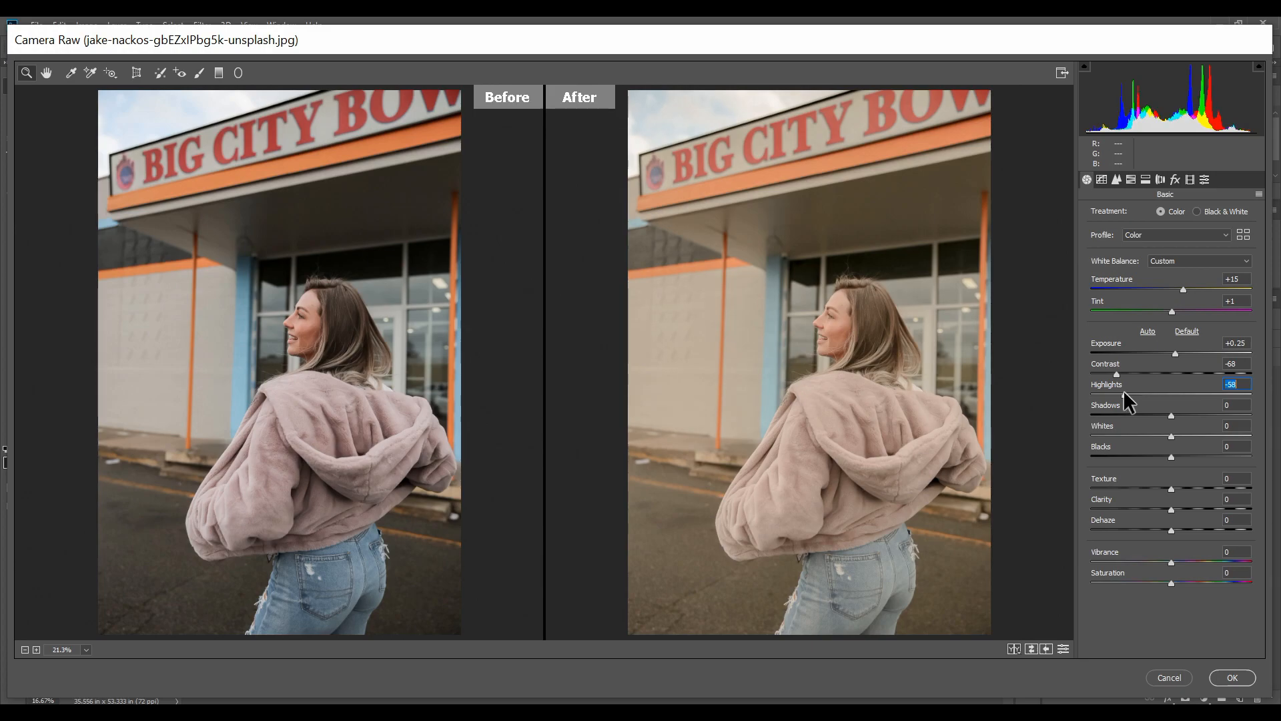
drag(1118, 392, 1112, 392)
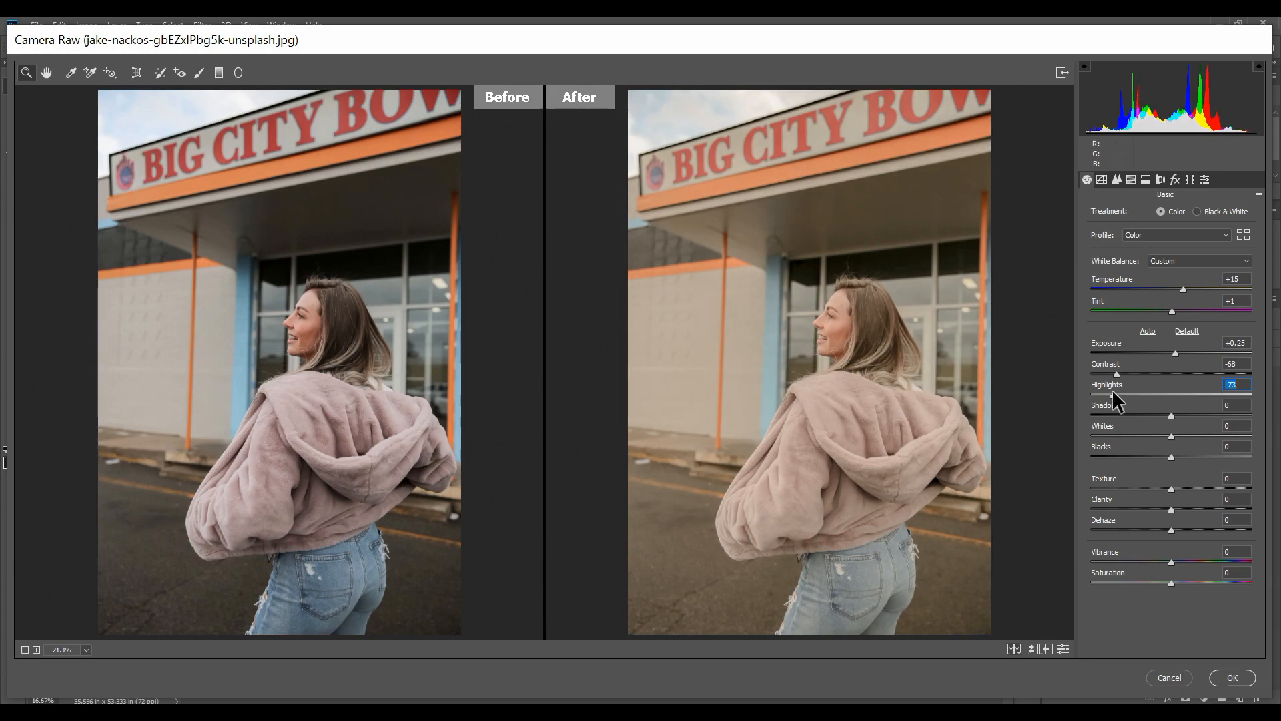
key(Down)
key(Up)
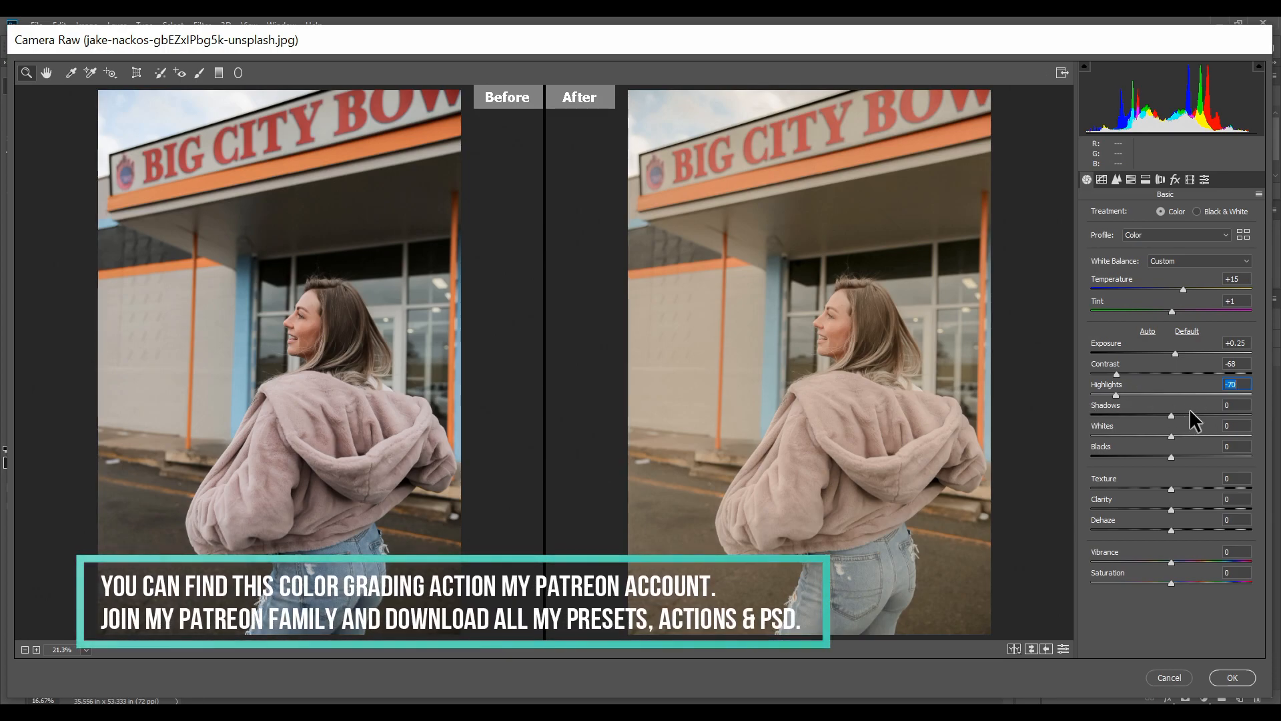
- Set the remaining tonal sliders to Shadows +75, Whites +35 and Blacks -40
drag(1194, 410, 1228, 410)
key(Up)
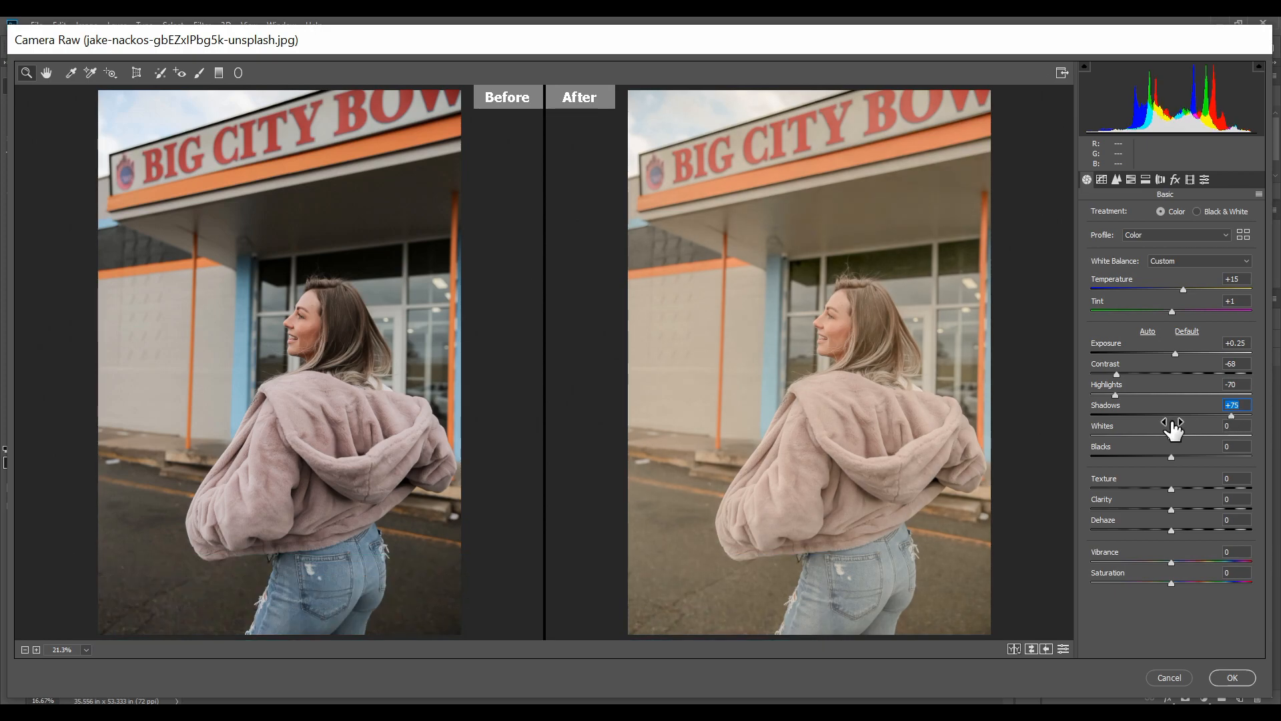
drag(1181, 435, 1194, 433)
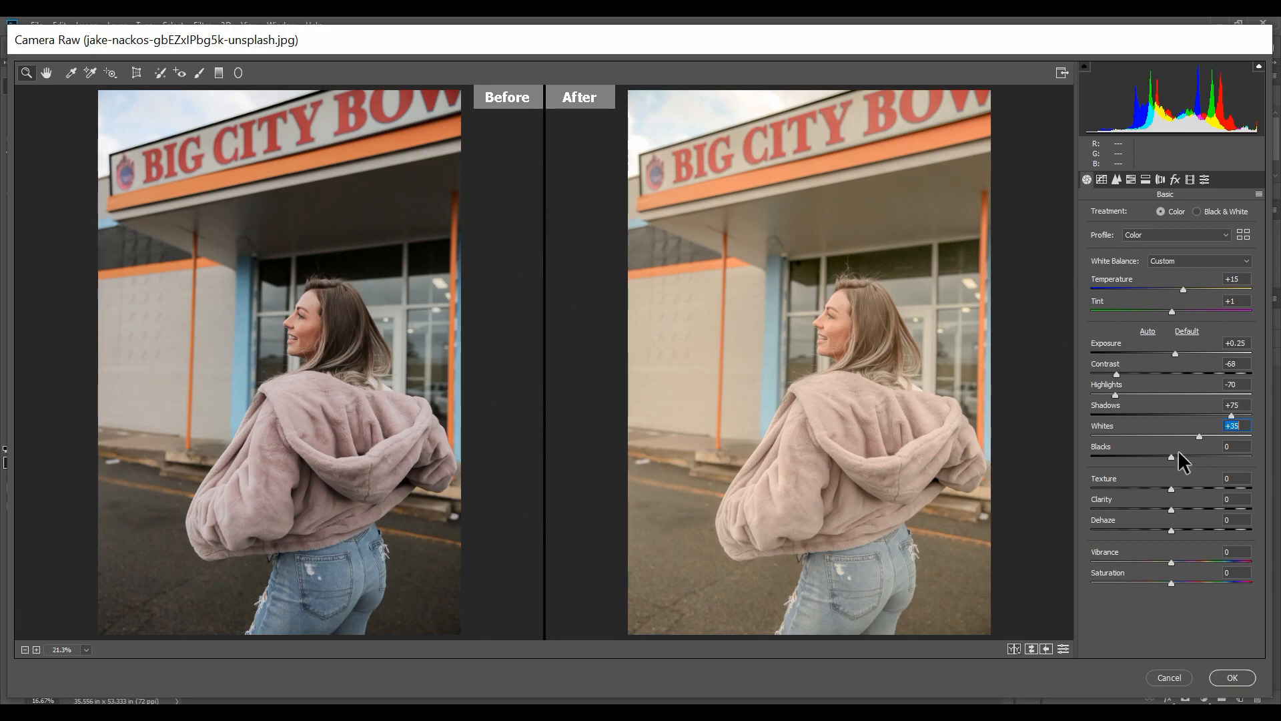
drag(1174, 458, 1138, 454)
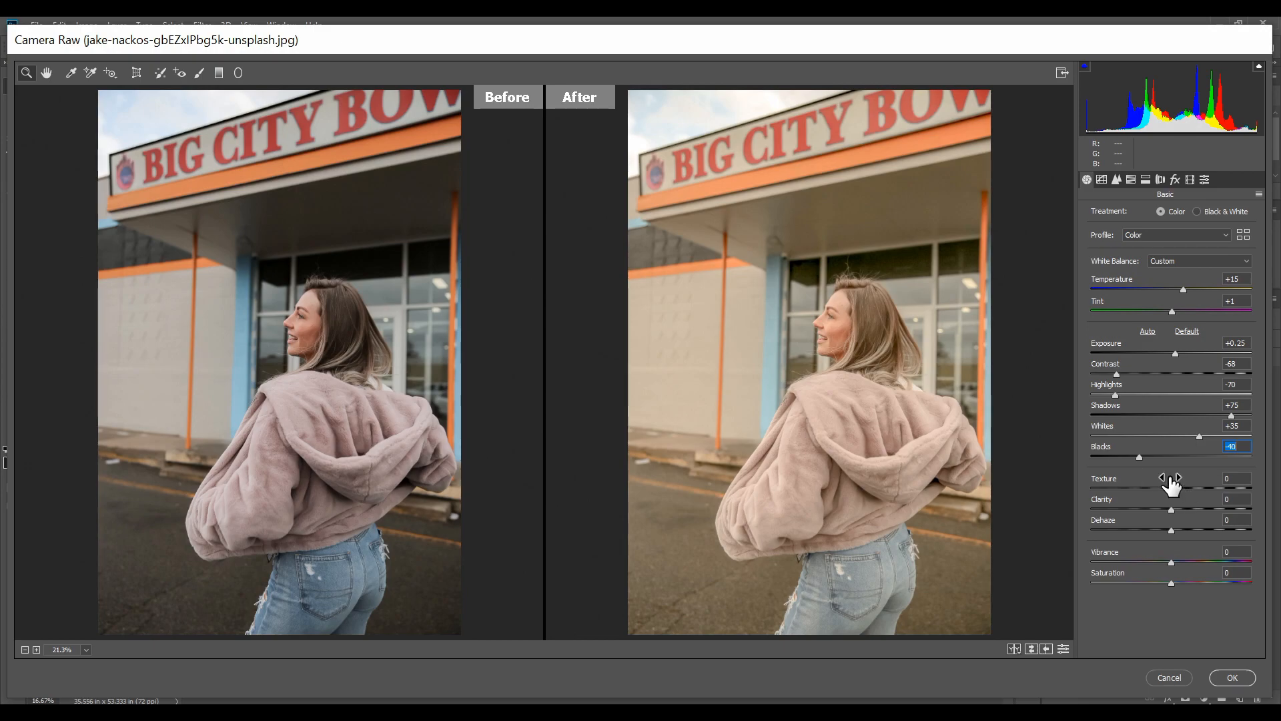
- Set Texture to +6, Clarity to +4, Vibrance to -11 and Saturation to -33
drag(1171, 489, 1177, 488)
drag(1173, 507, 1175, 506)
click(1145, 560)
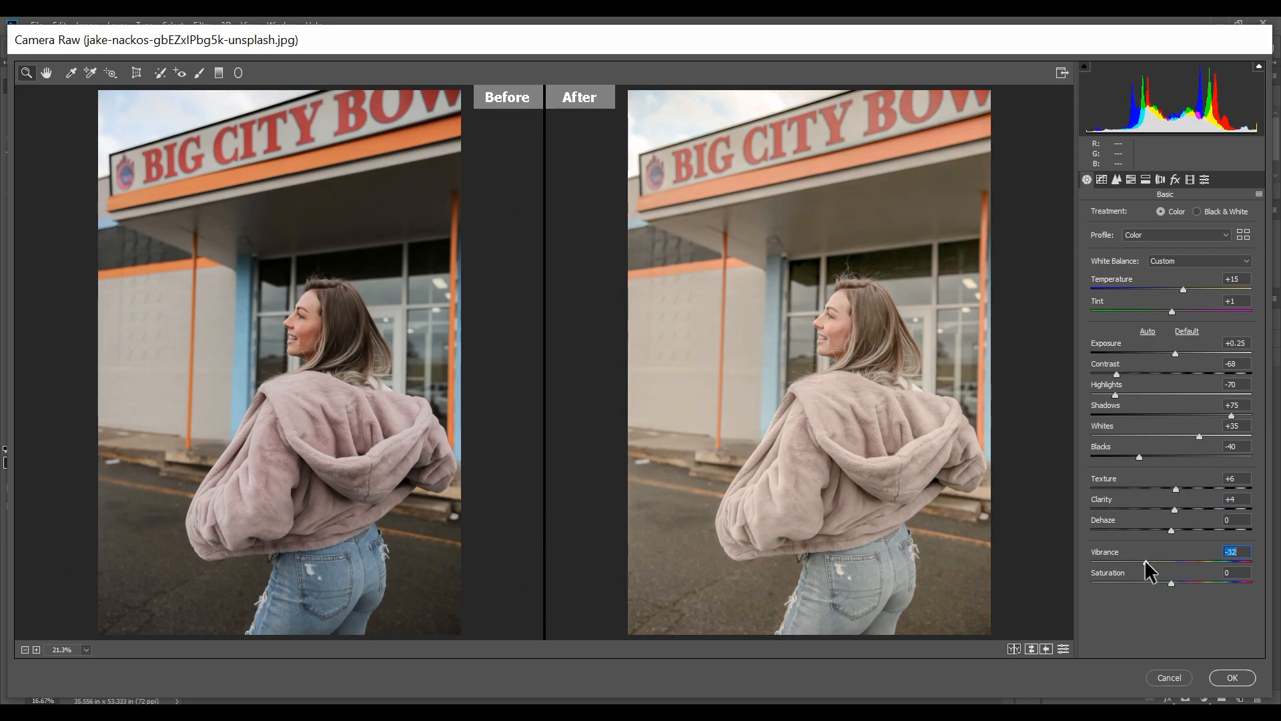
mouse_move(1146, 559)
mouse_down()
mouse_move(1162, 560)
mouse_move(1144, 580)
mouse_up()
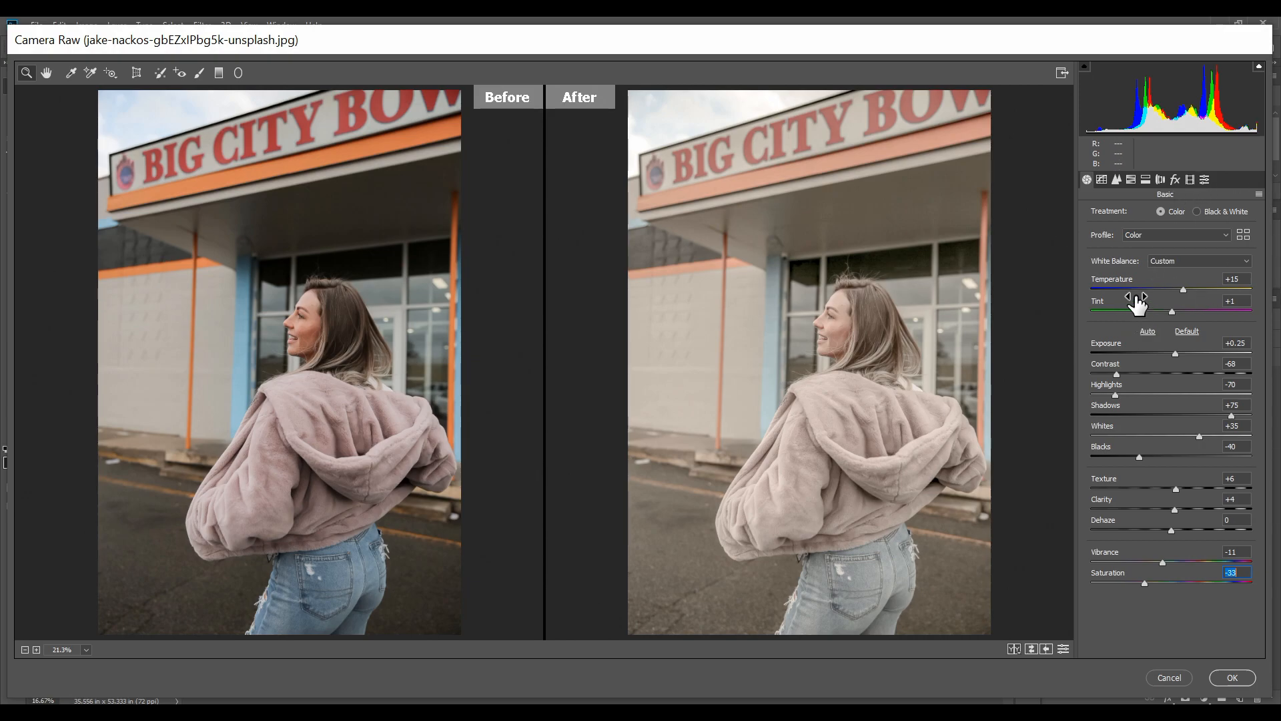
- Raise the black endpoint of the RGB point tone curve to output 19 at input 0
click(1102, 180)
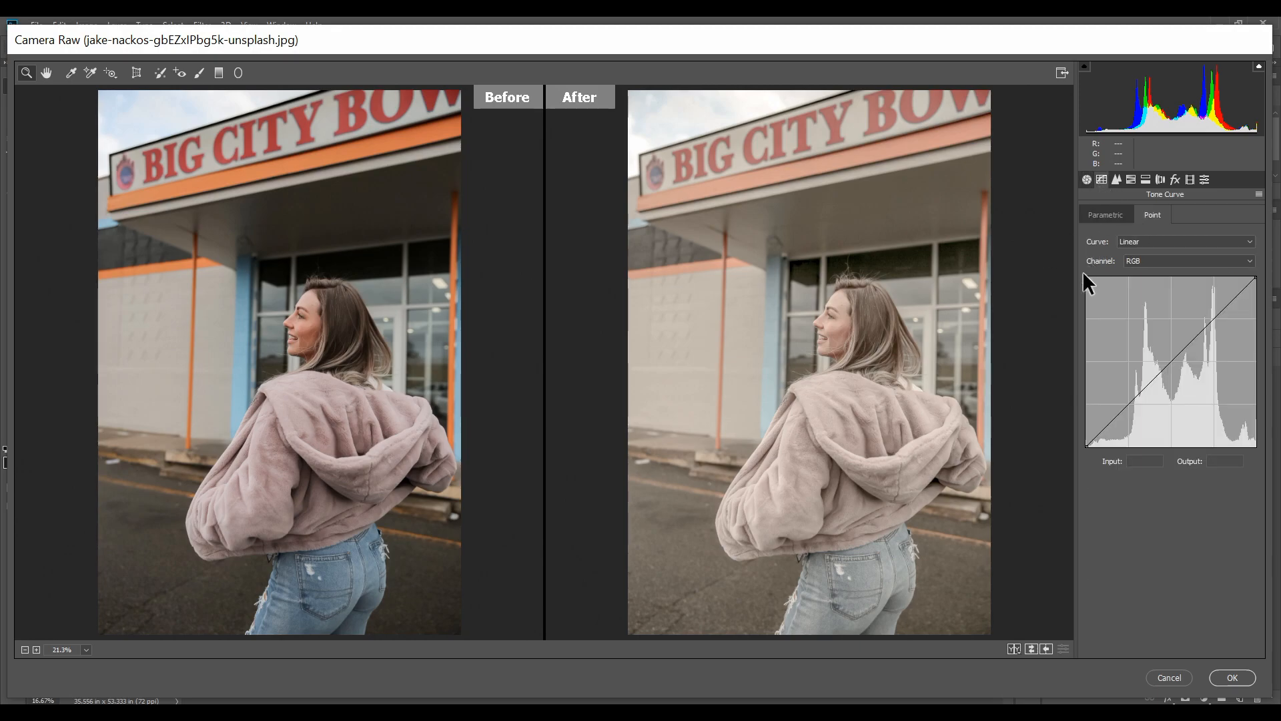
drag(1087, 446, 1075, 435)
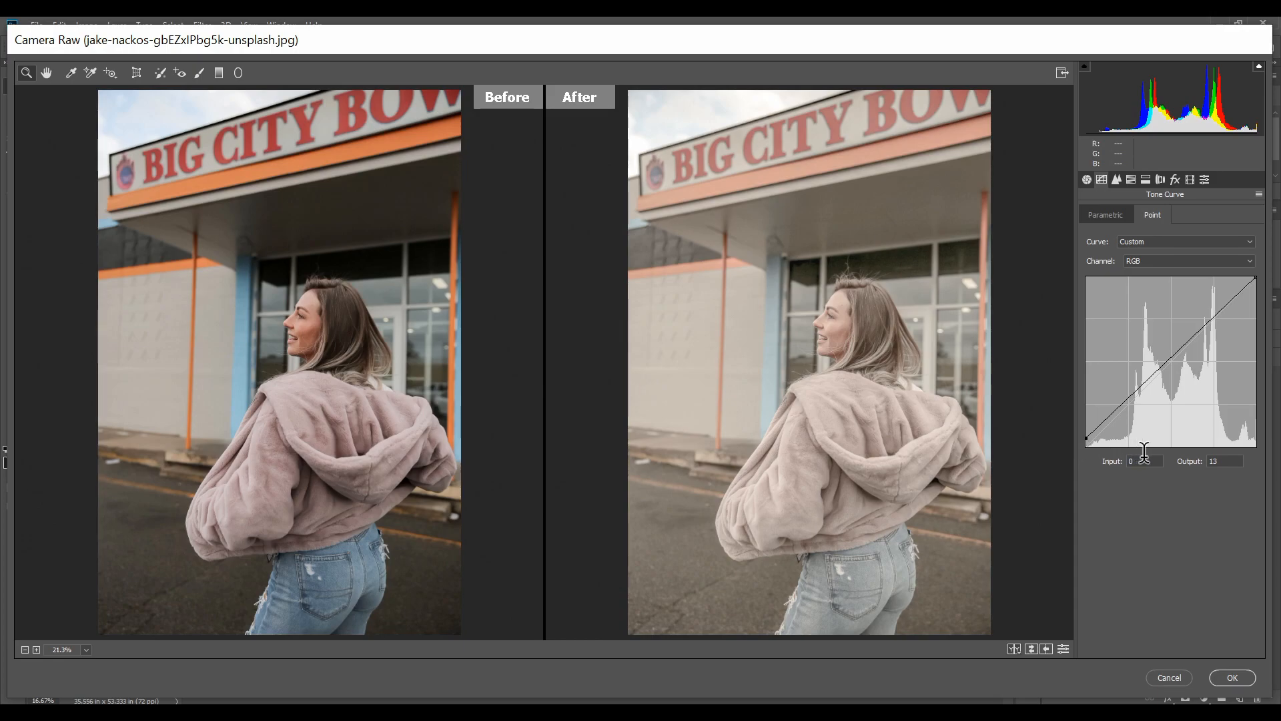
click(1215, 460)
text(19)
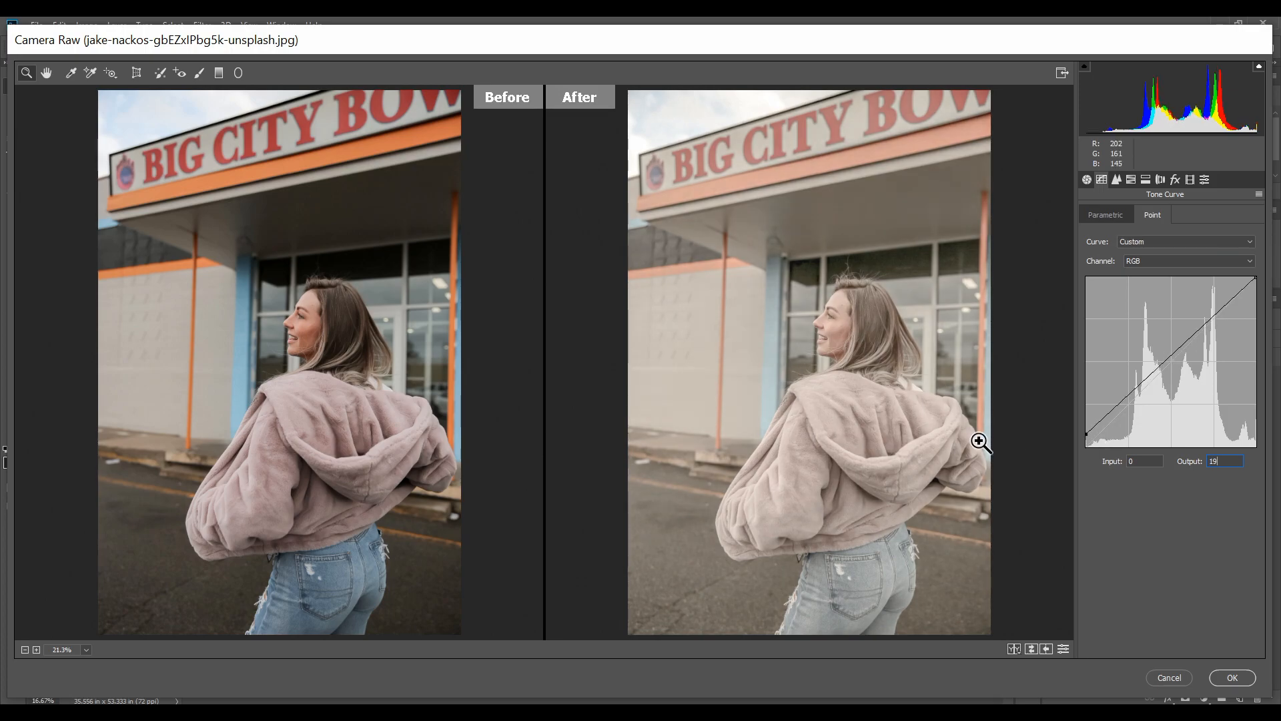
- Add a shadow point to the RGB tone curve at input 33, output 14
click(1121, 406)
drag(1122, 406, 1124, 407)
double_click(1142, 460)
text(33)
key(Tab)
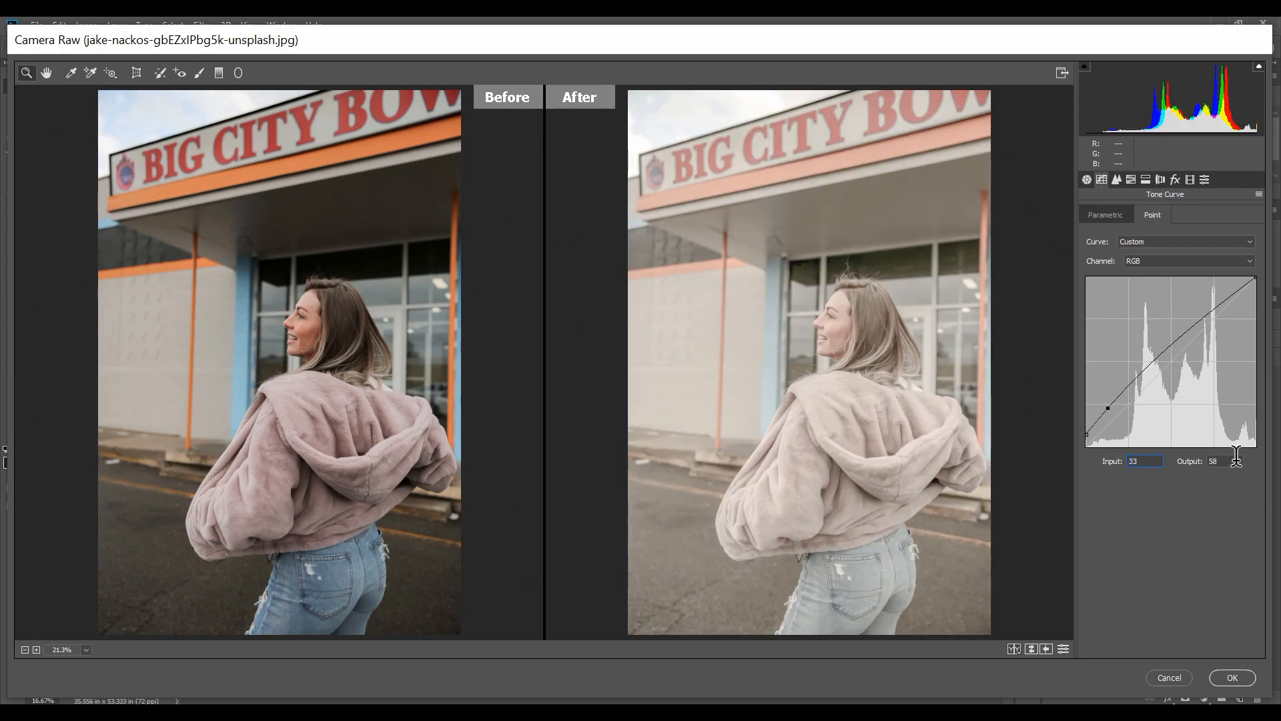
text(14)
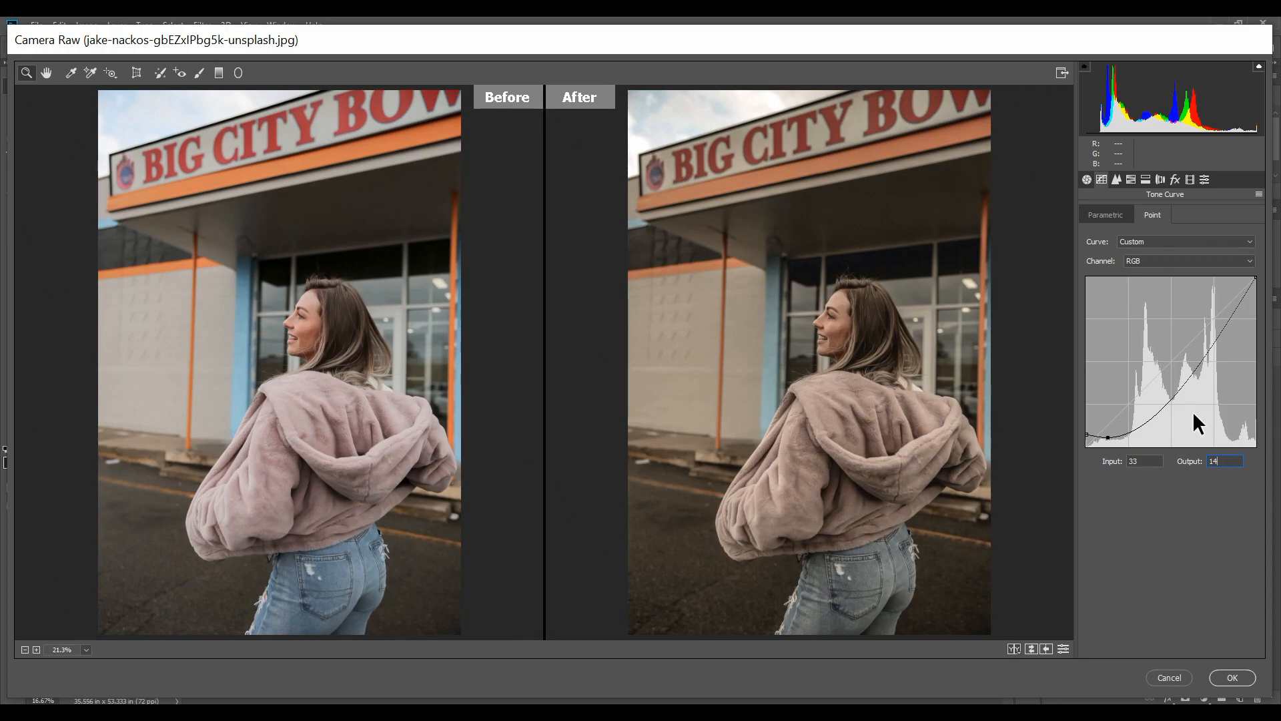
- Add an RGB curve point at input 177, output 174, and lower the white endpoint to output 211 at input 255
click(1165, 403)
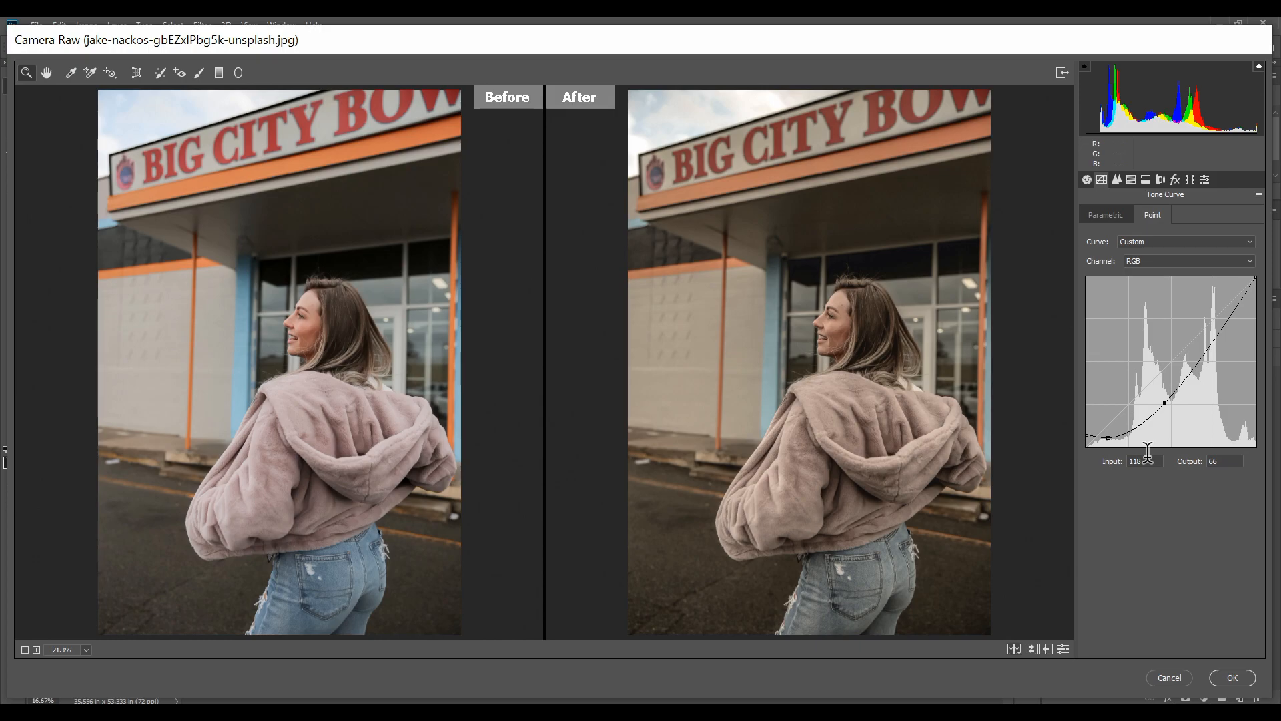
text(177)
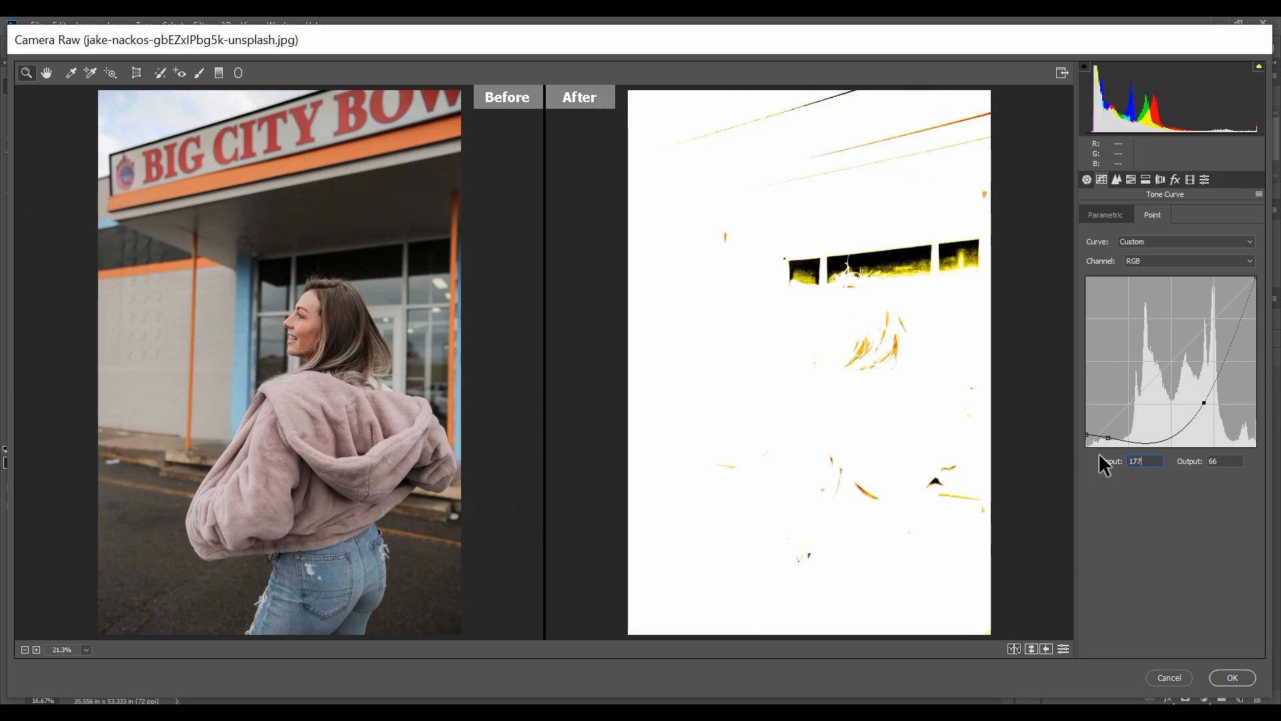
key(Tab)
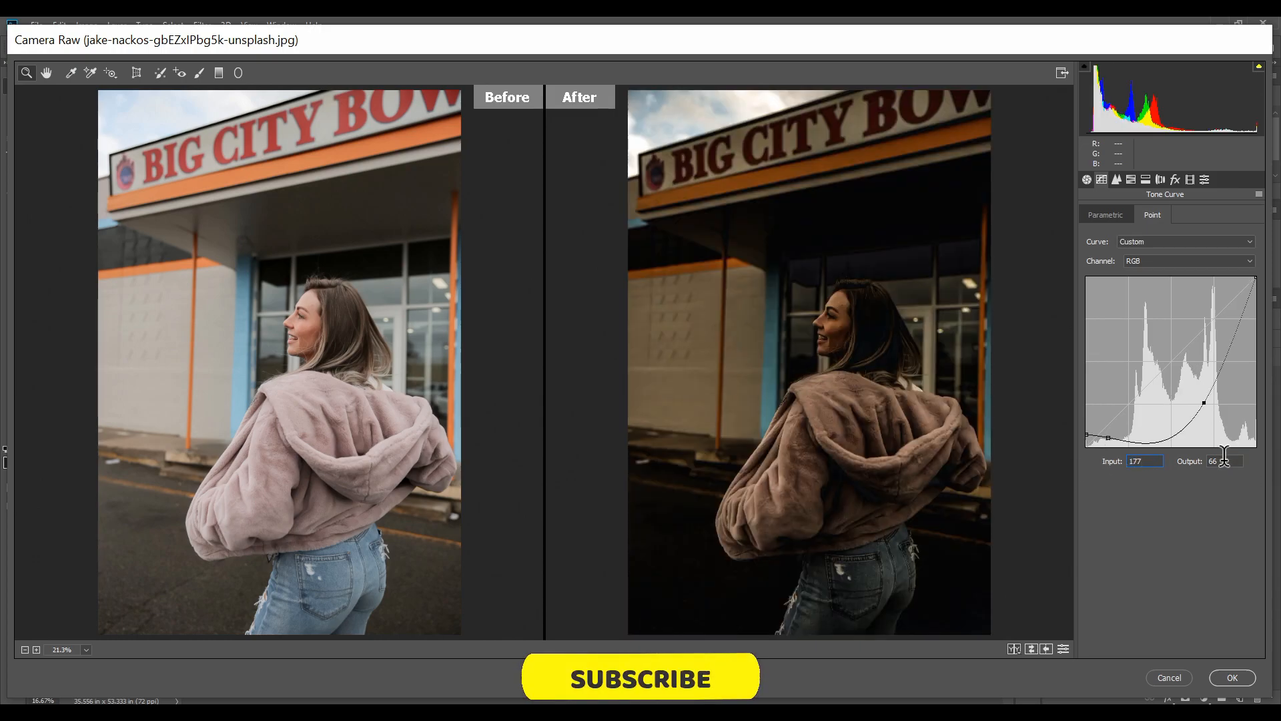
text(174)
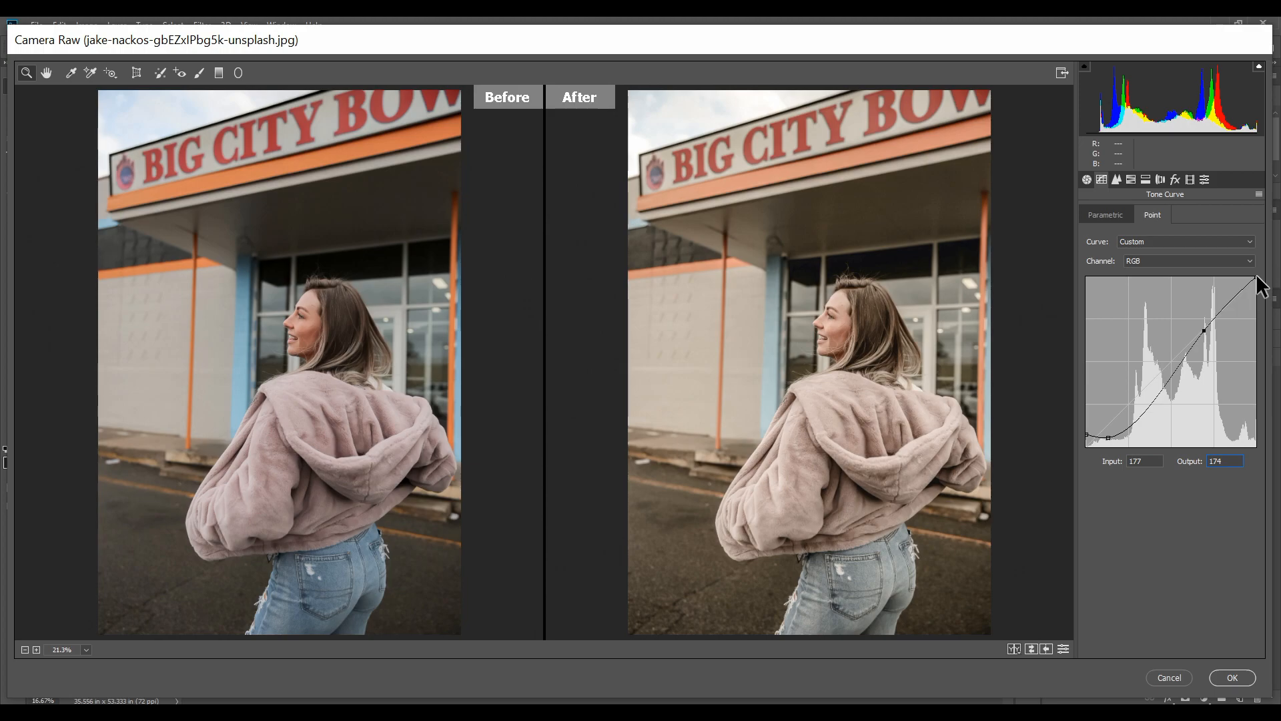
drag(1252, 274, 1270, 301)
click(1228, 460)
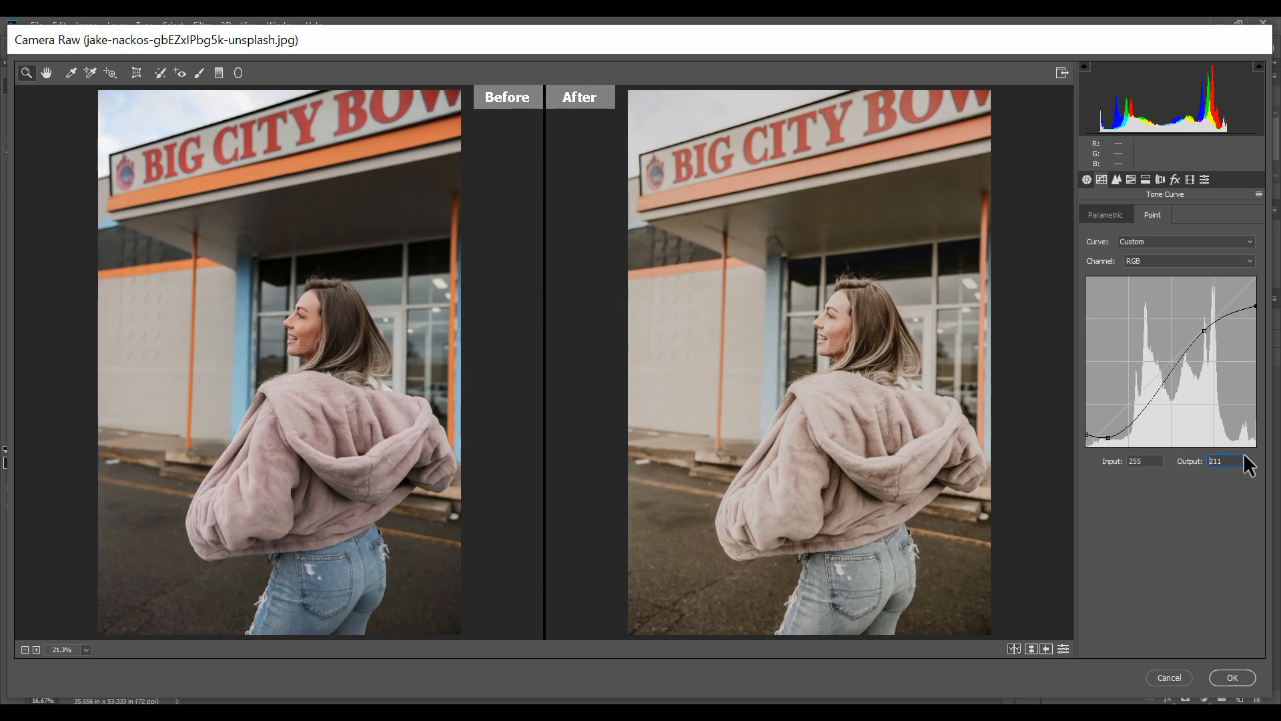
- Switch the tone curve to the Red channel and add a point at input 23, output 8
click(1144, 259)
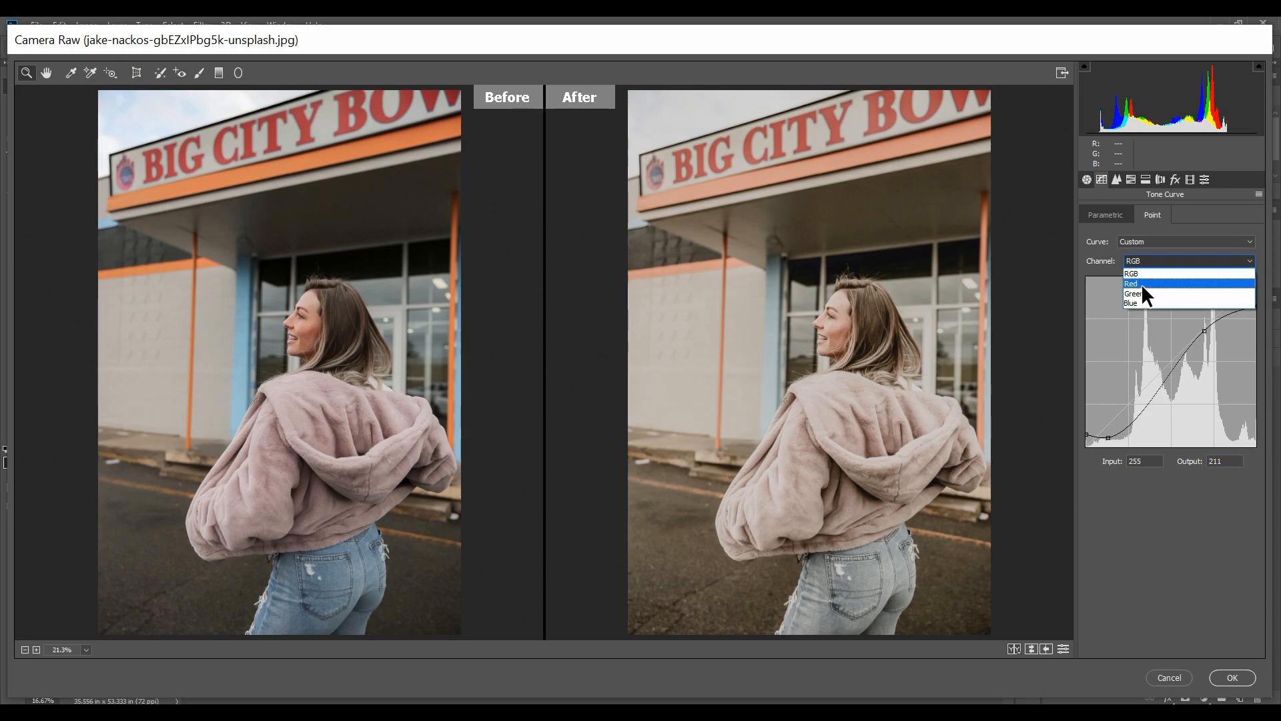
click(1141, 283)
click(1109, 428)
click(1149, 460)
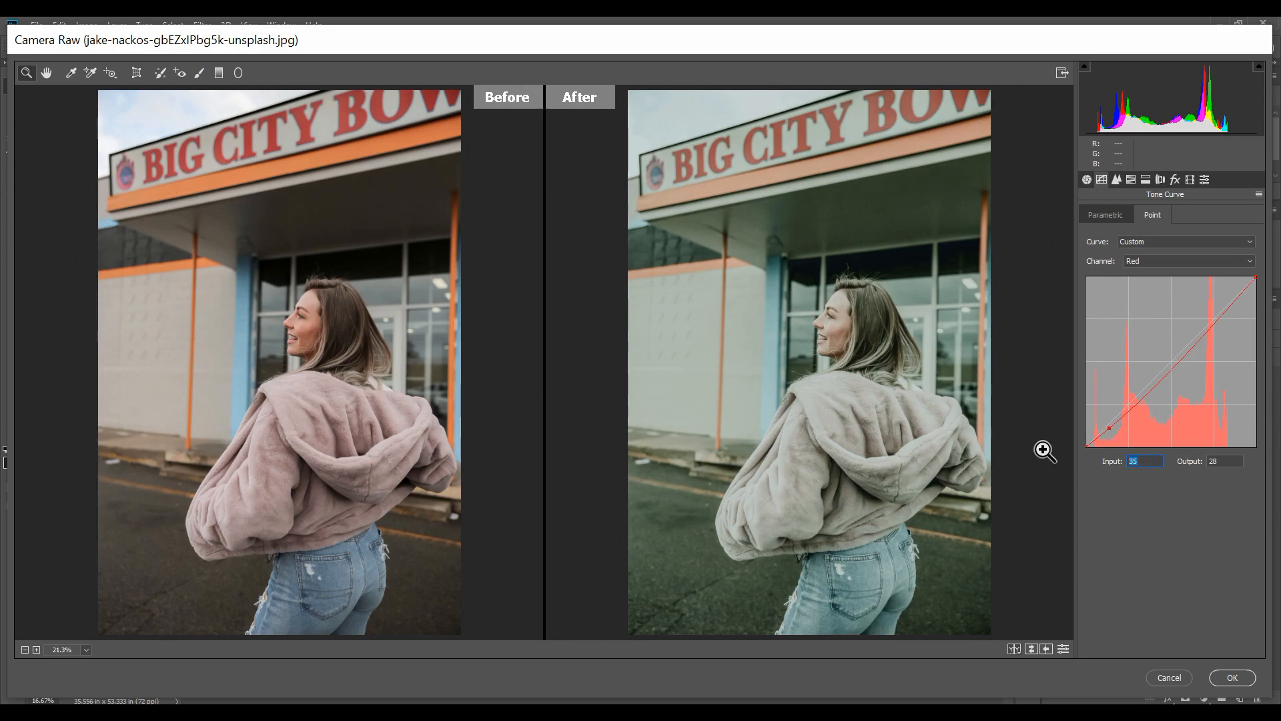
text(23)
drag(1229, 461, 1149, 453)
text(8)
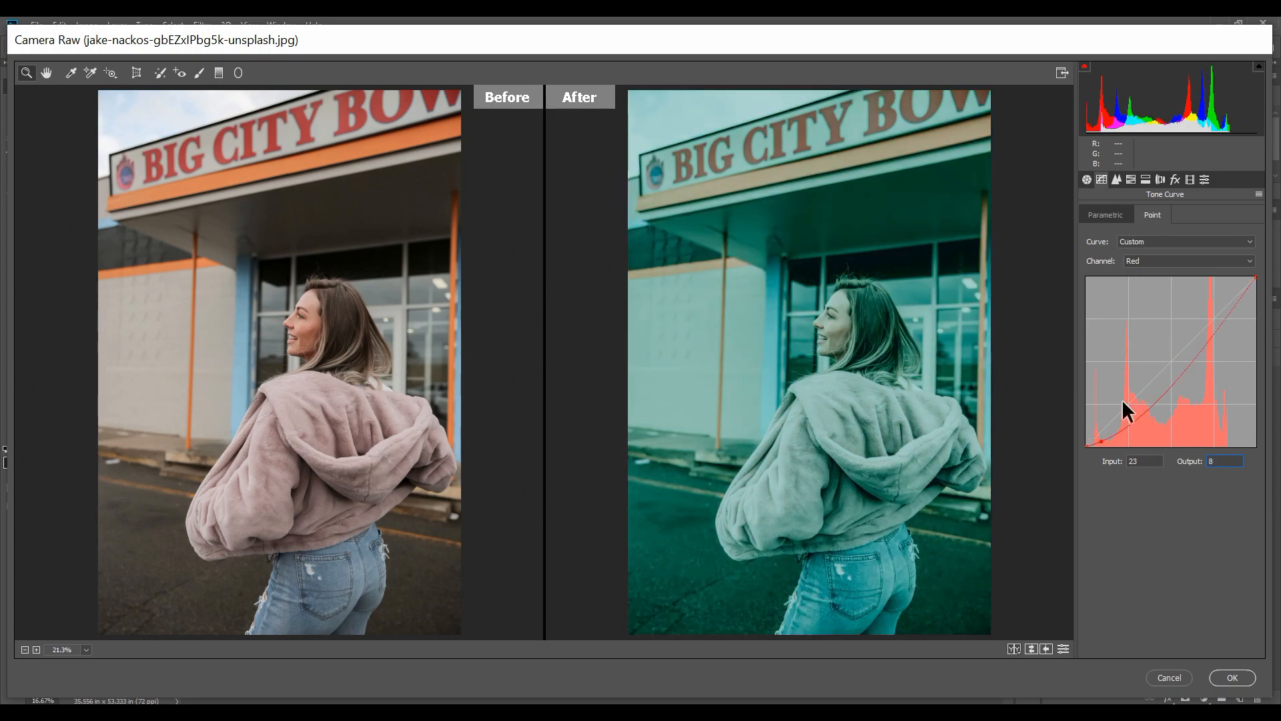
- Add a second point to the Red channel curve at input 61, output 44
click(1140, 411)
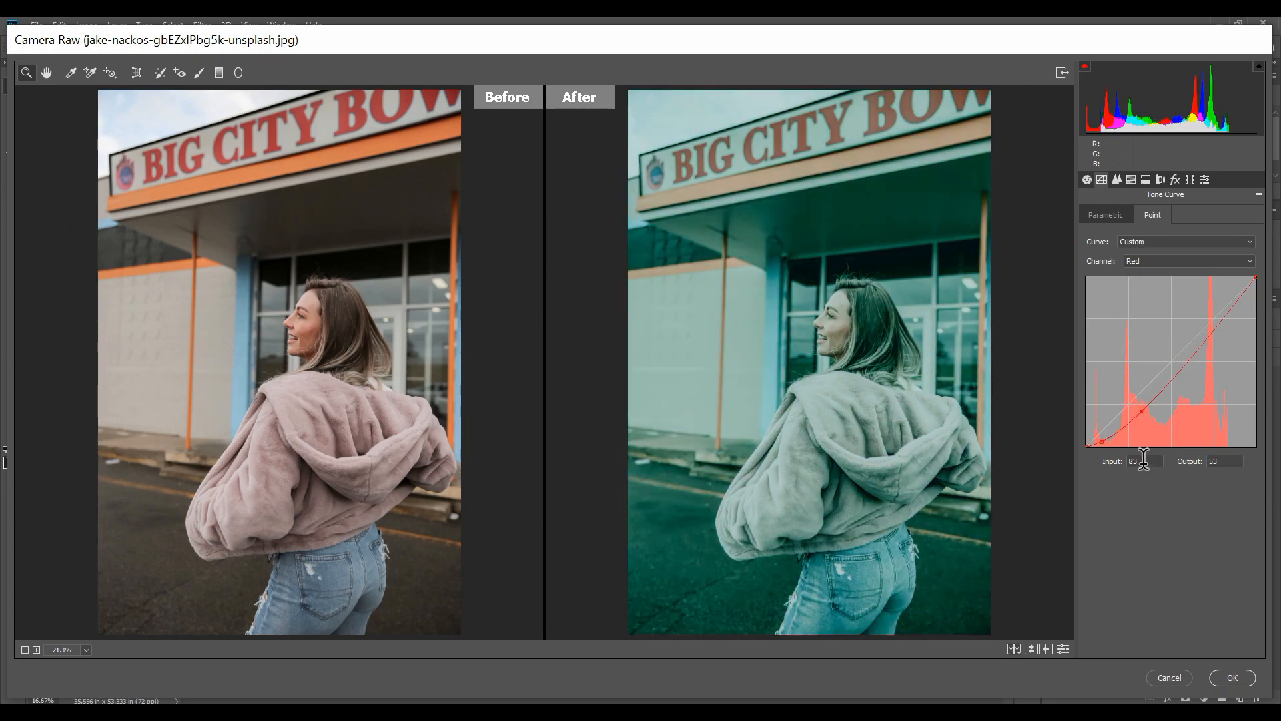
text(61)
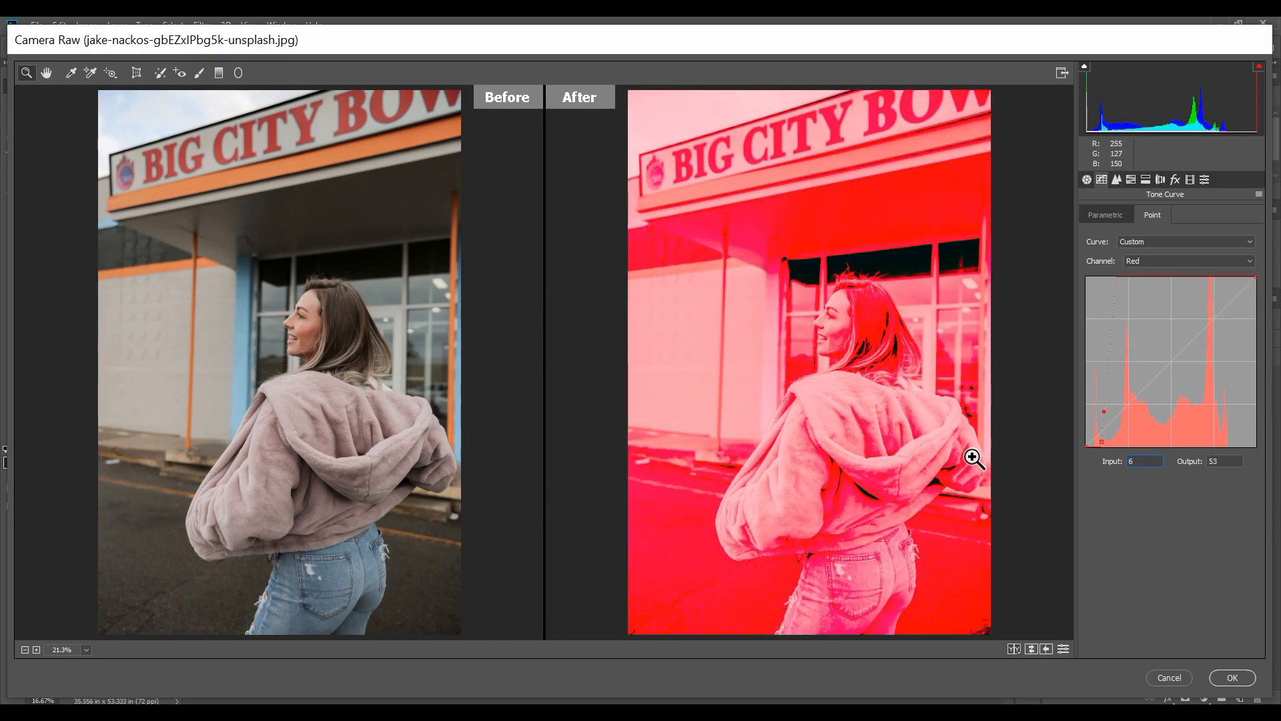
click(1226, 467)
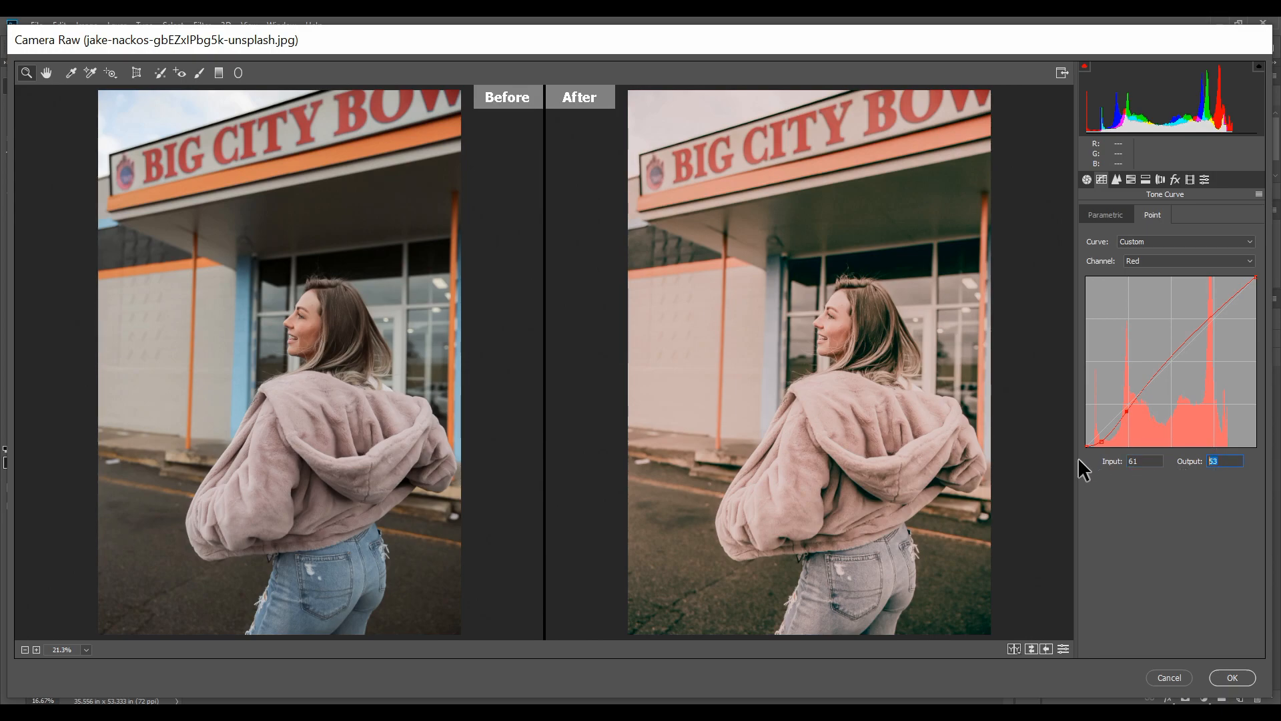
text(44)
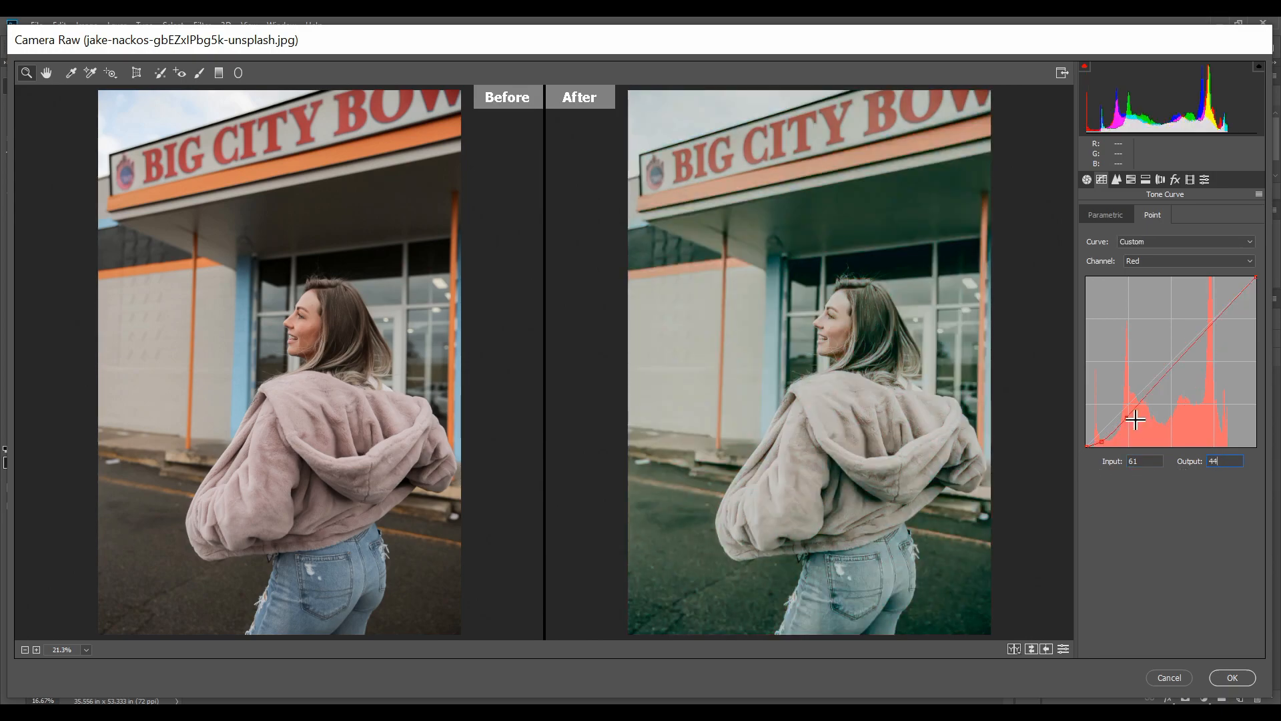
- Add a midtone point to the Red channel curve at input 135, output 143
click(1171, 363)
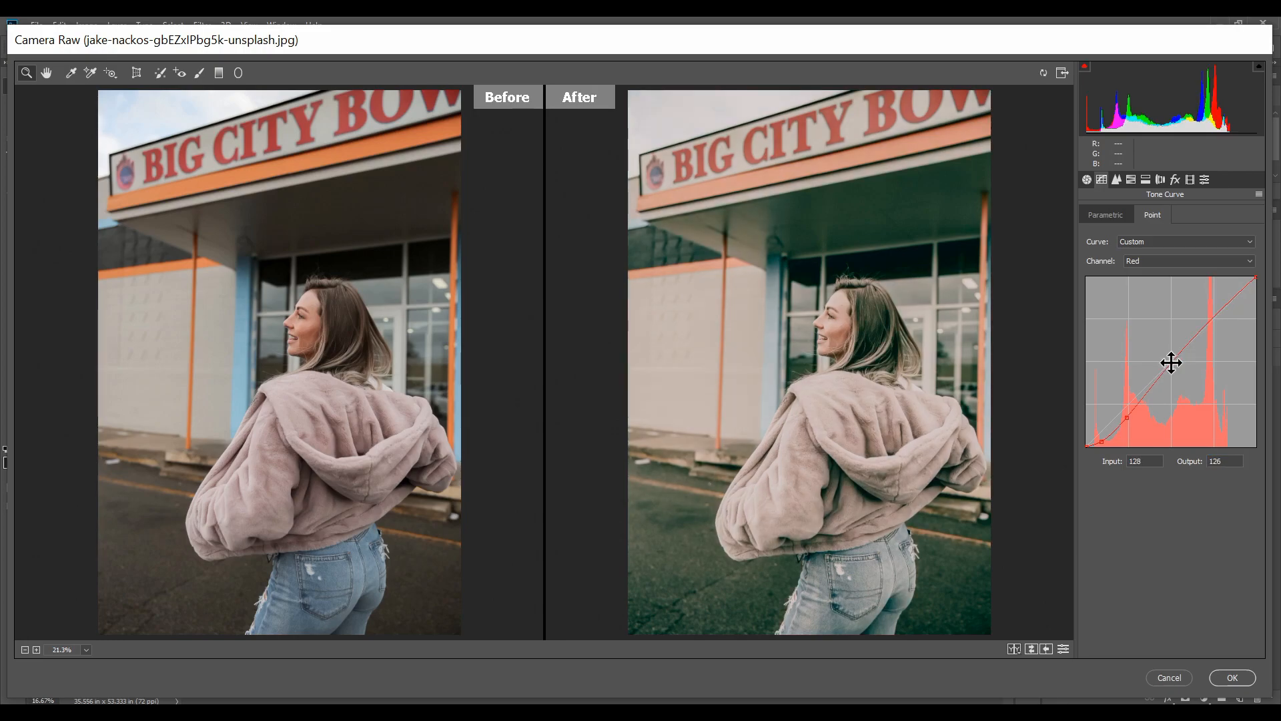
double_click(1152, 460)
text(1)
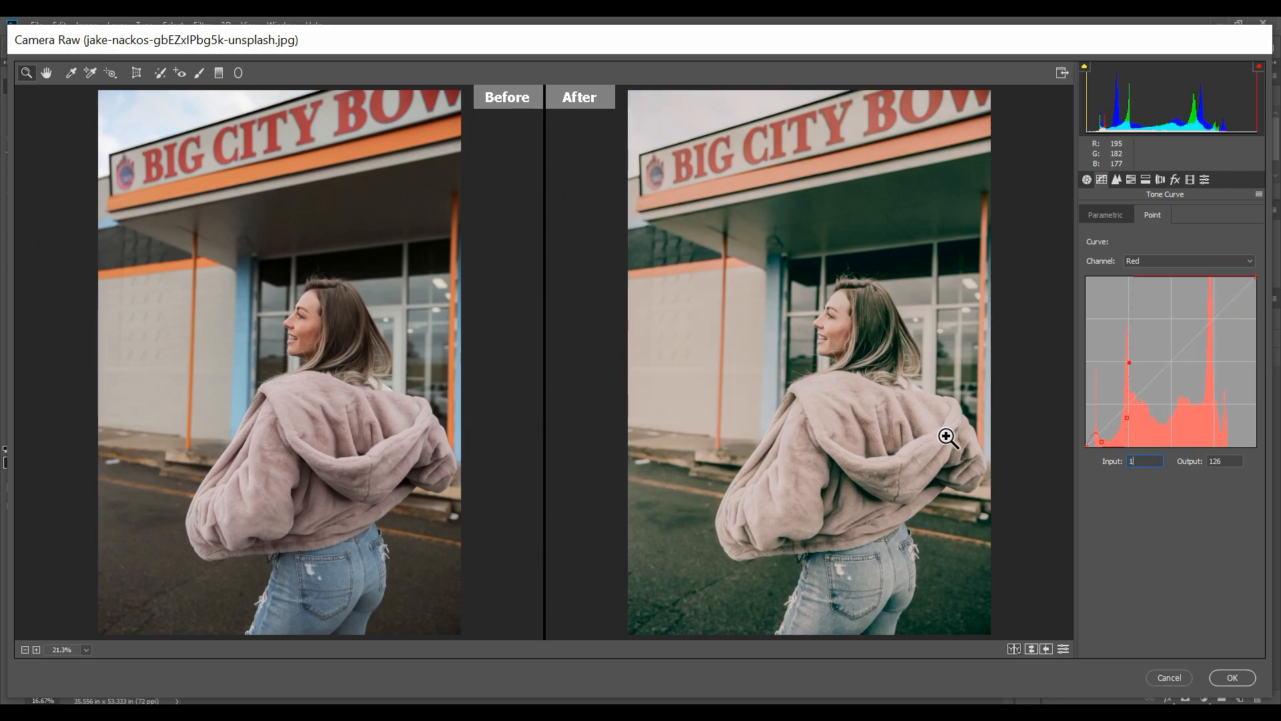
text(35)
click(1229, 460)
text(143)
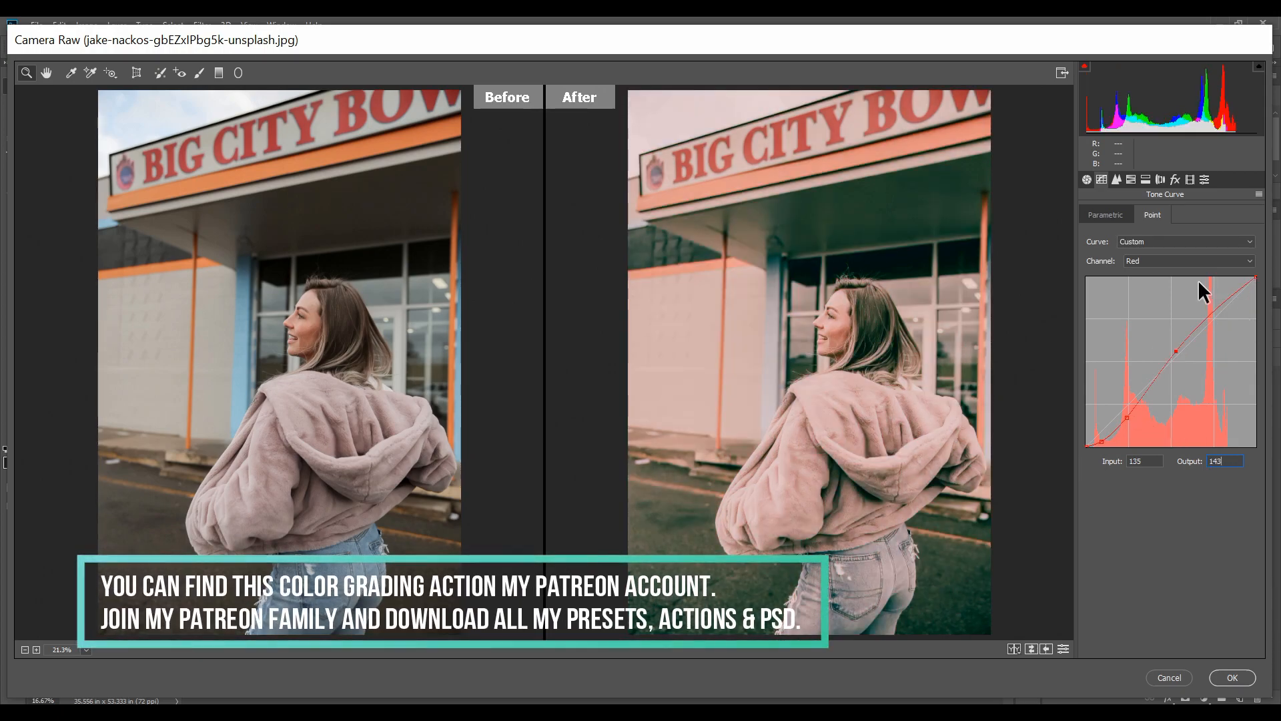
- Add a highlight point to the Red channel curve at input 205, output 213
click(1221, 305)
click(1145, 460)
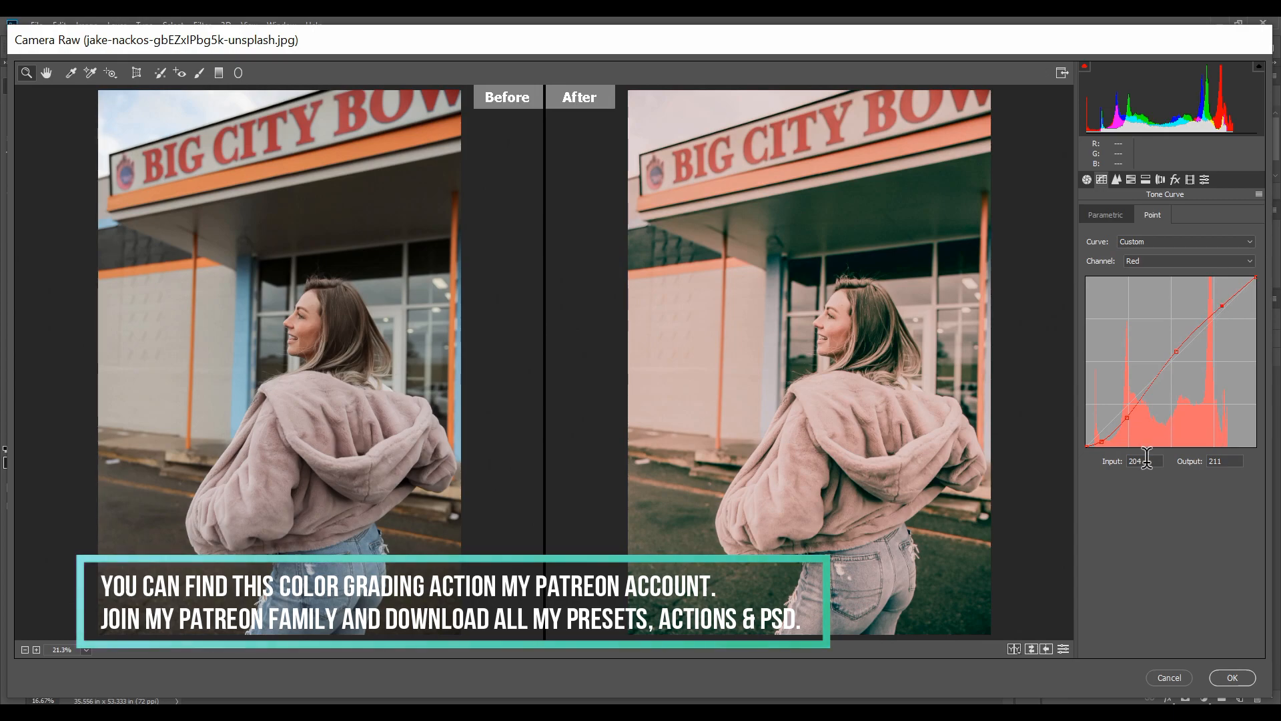
text(205)
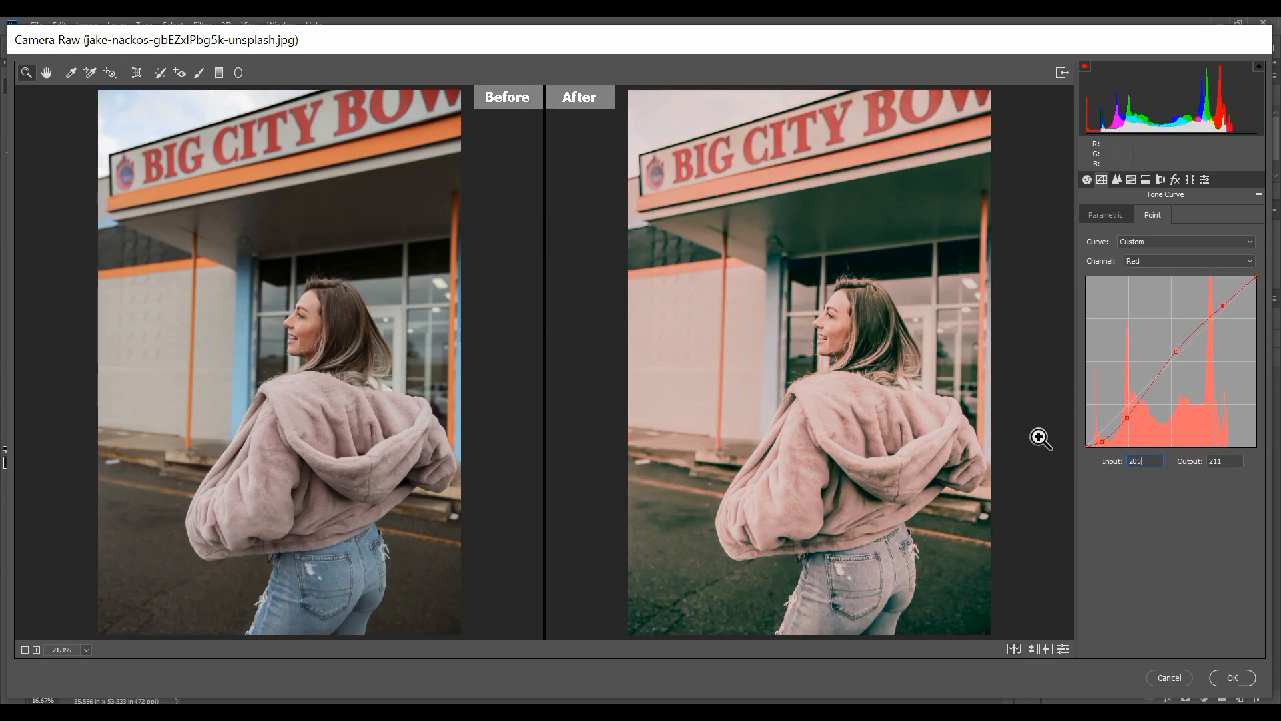
click(1232, 457)
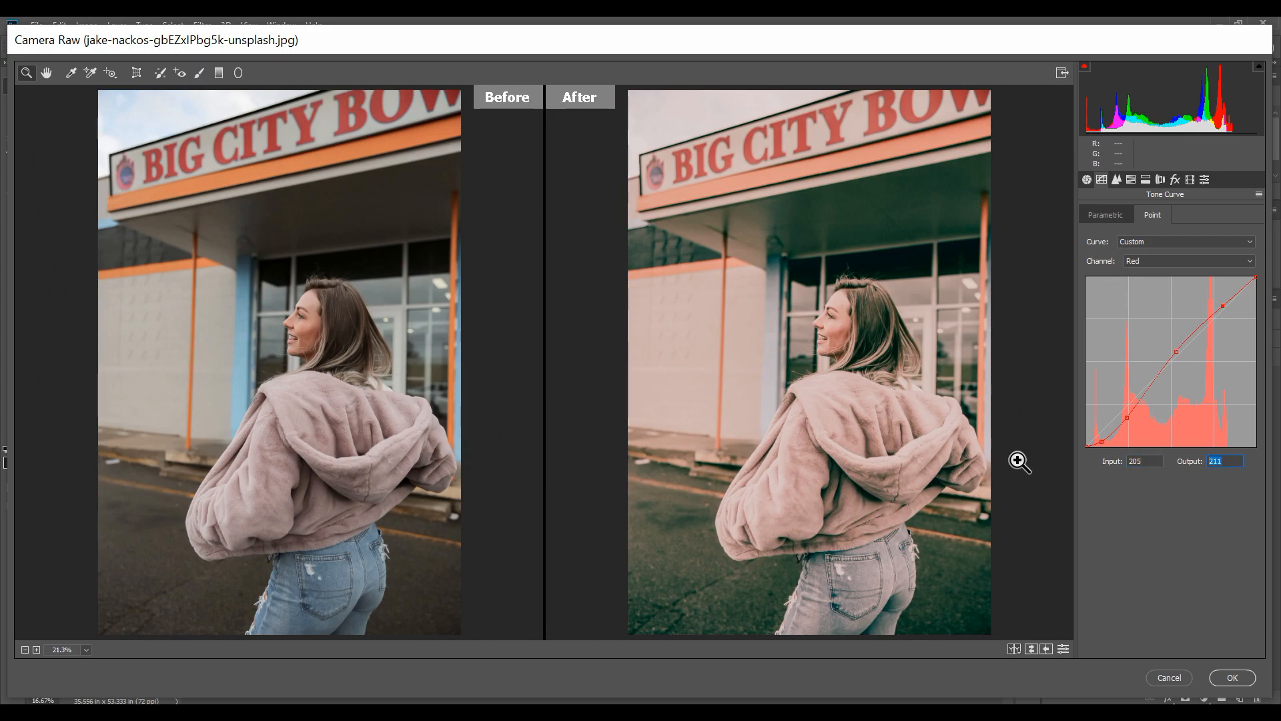
text(213)
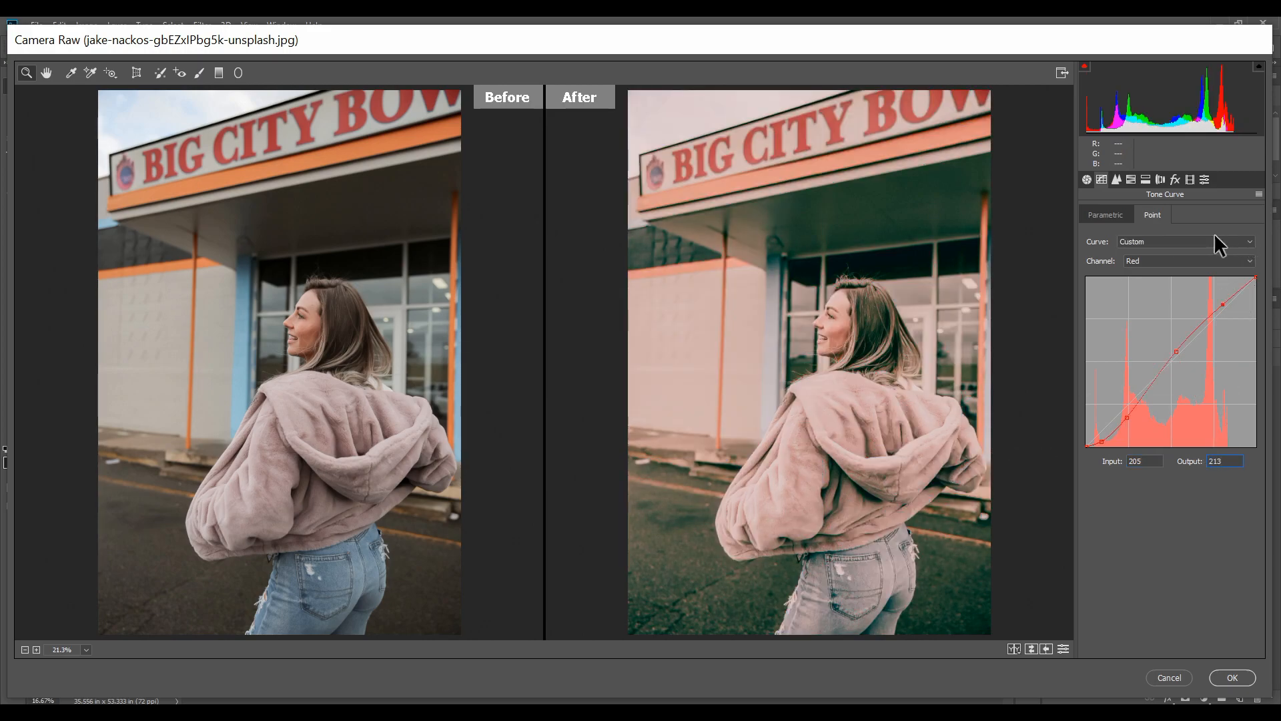
- Switch the tone curve to the Green channel and add a point at input 22, output 10
click(1150, 260)
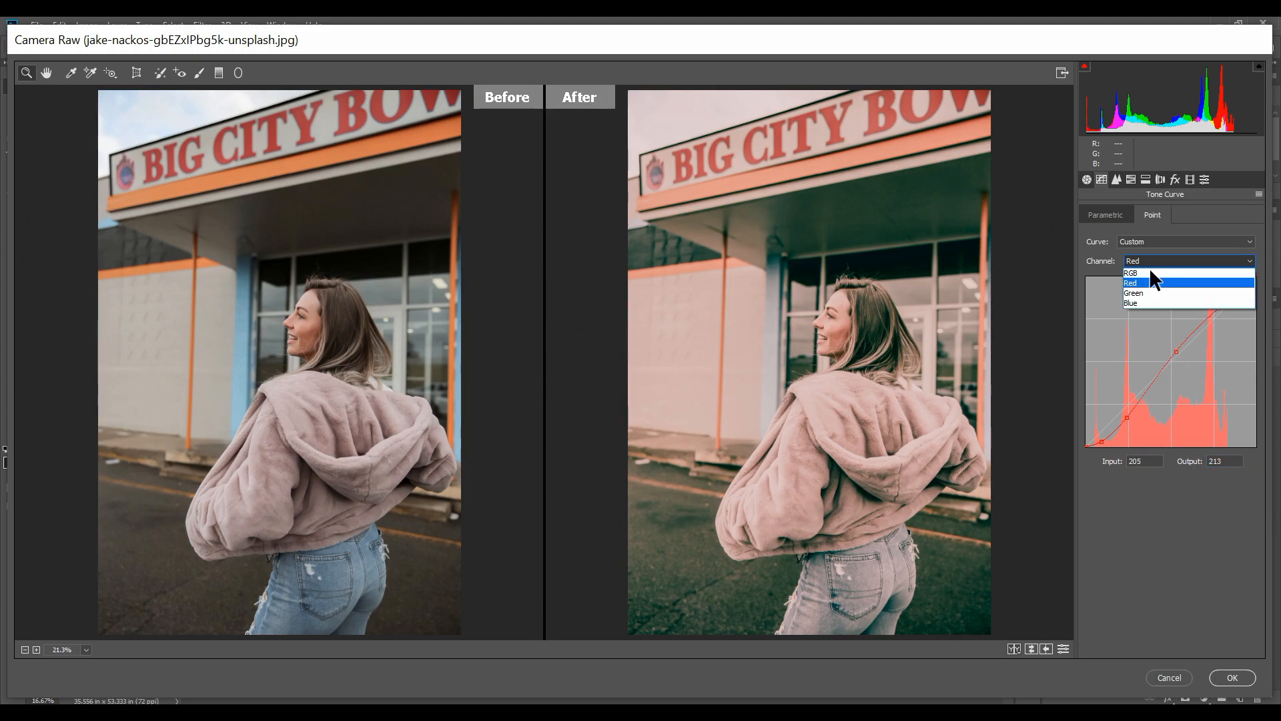
click(1149, 292)
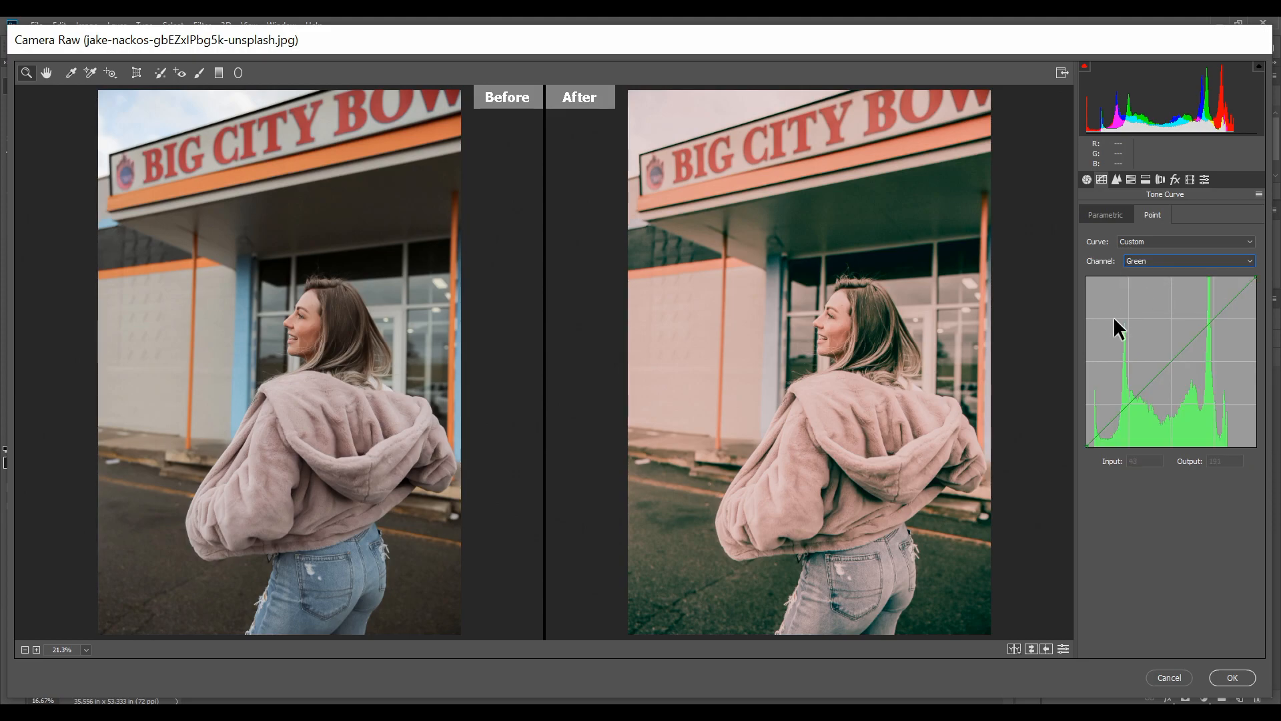
click(1102, 420)
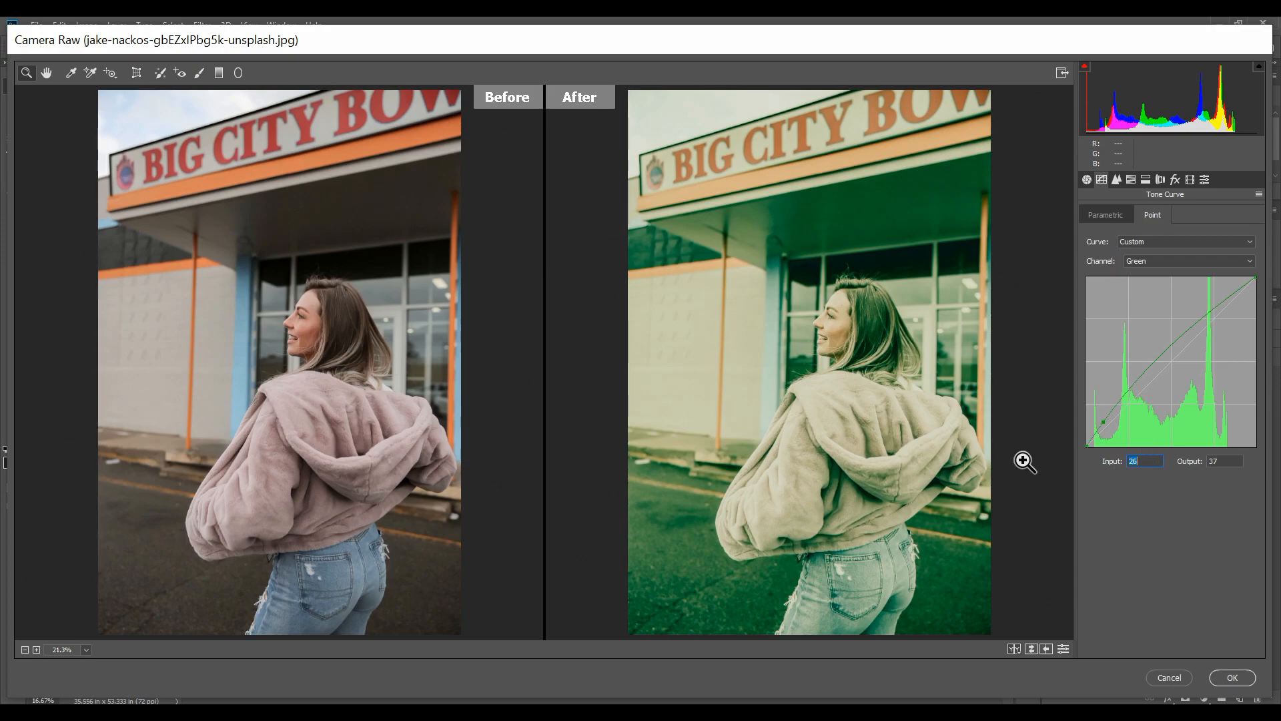
text(22)
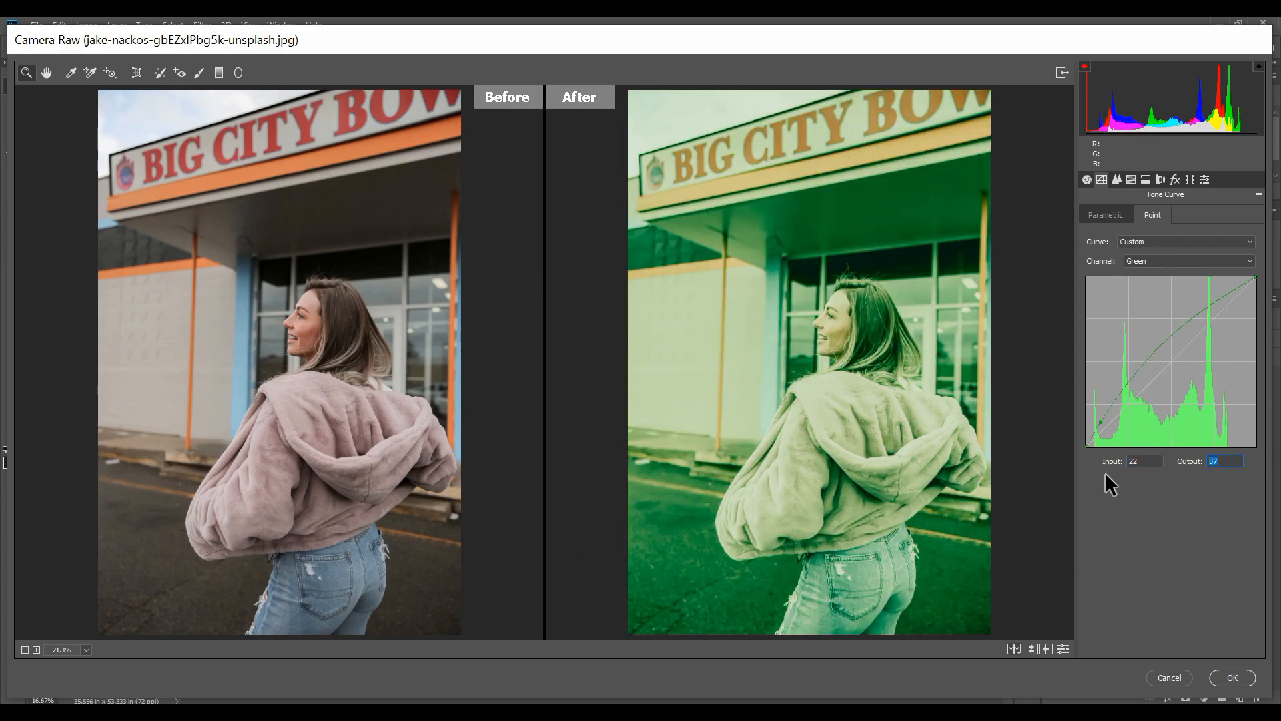
text(10)
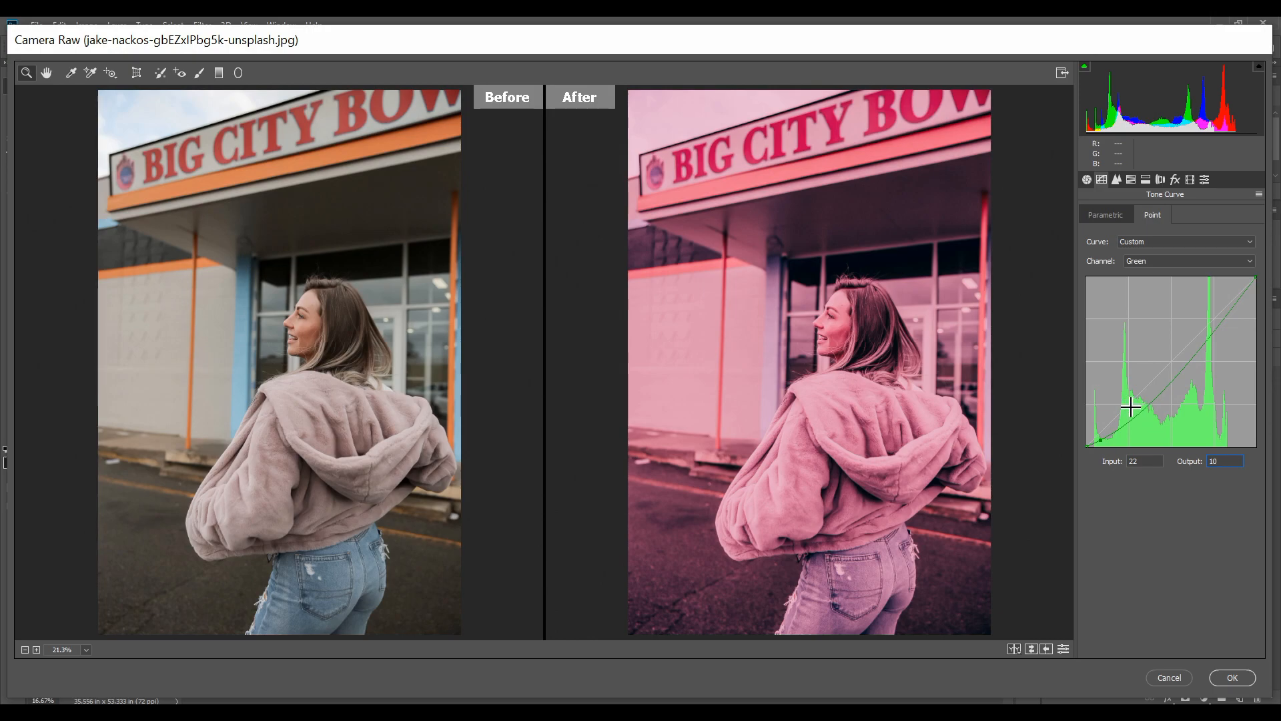
- Add a second point to the Green channel curve at input 60, output 43
click(1140, 405)
click(1149, 460)
text(60)
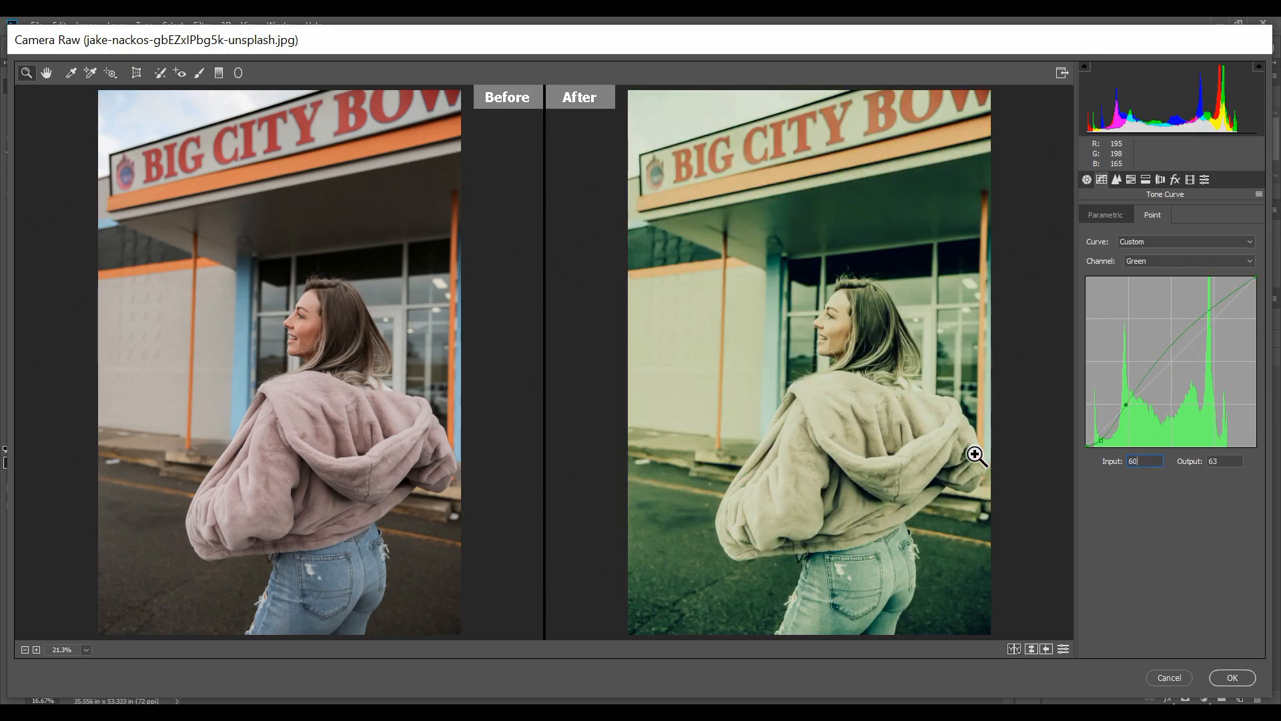
click(1231, 461)
text(43)
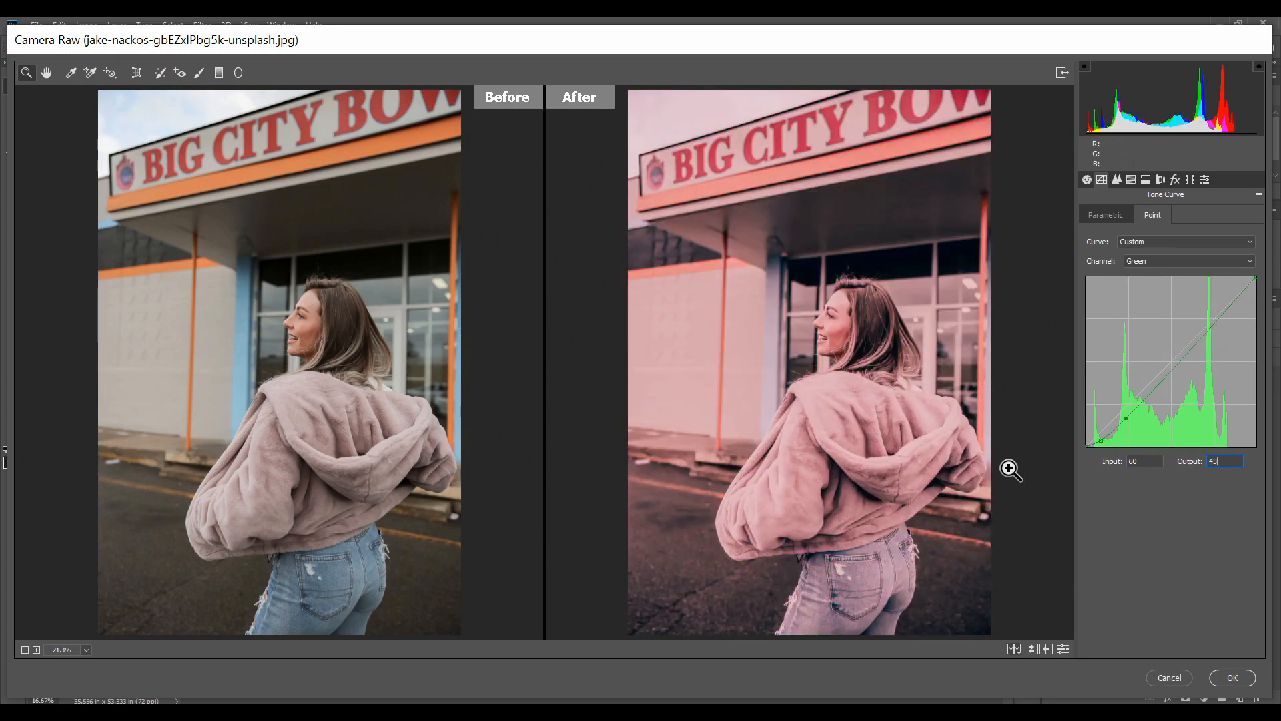
- Add a midtone point to the Green channel curve at input 138, output 148
click(1155, 363)
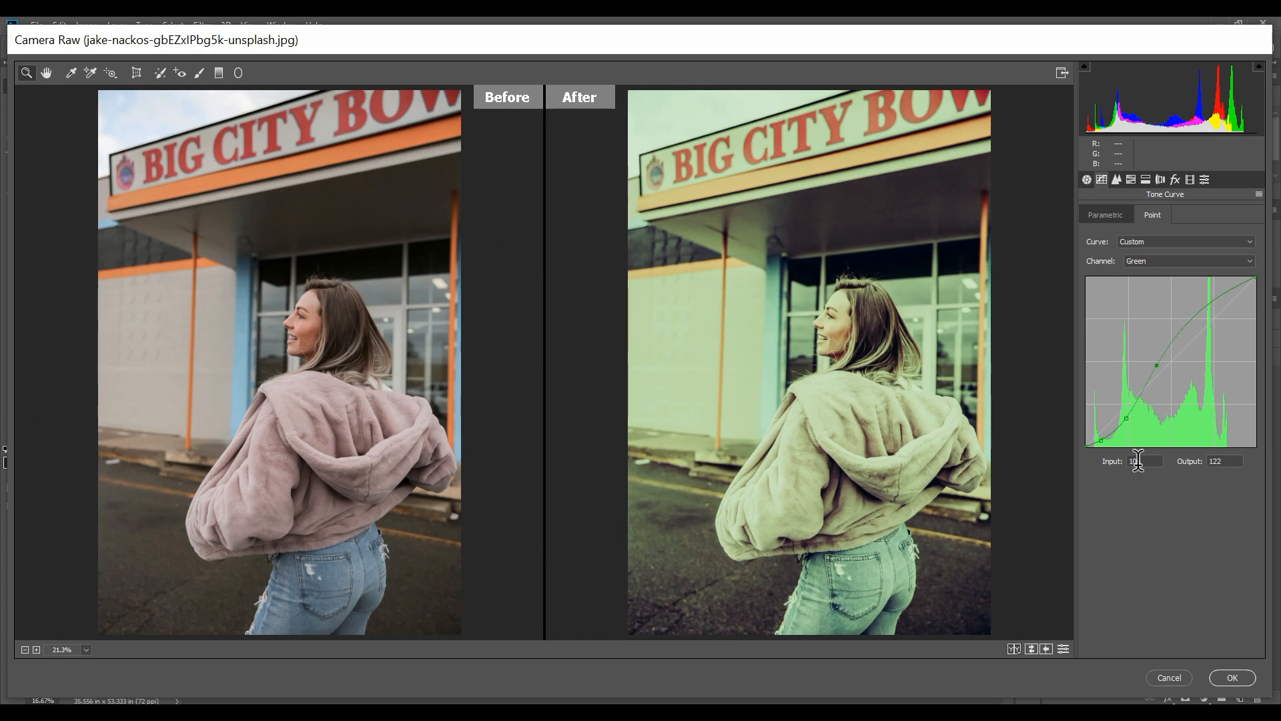
text(238)
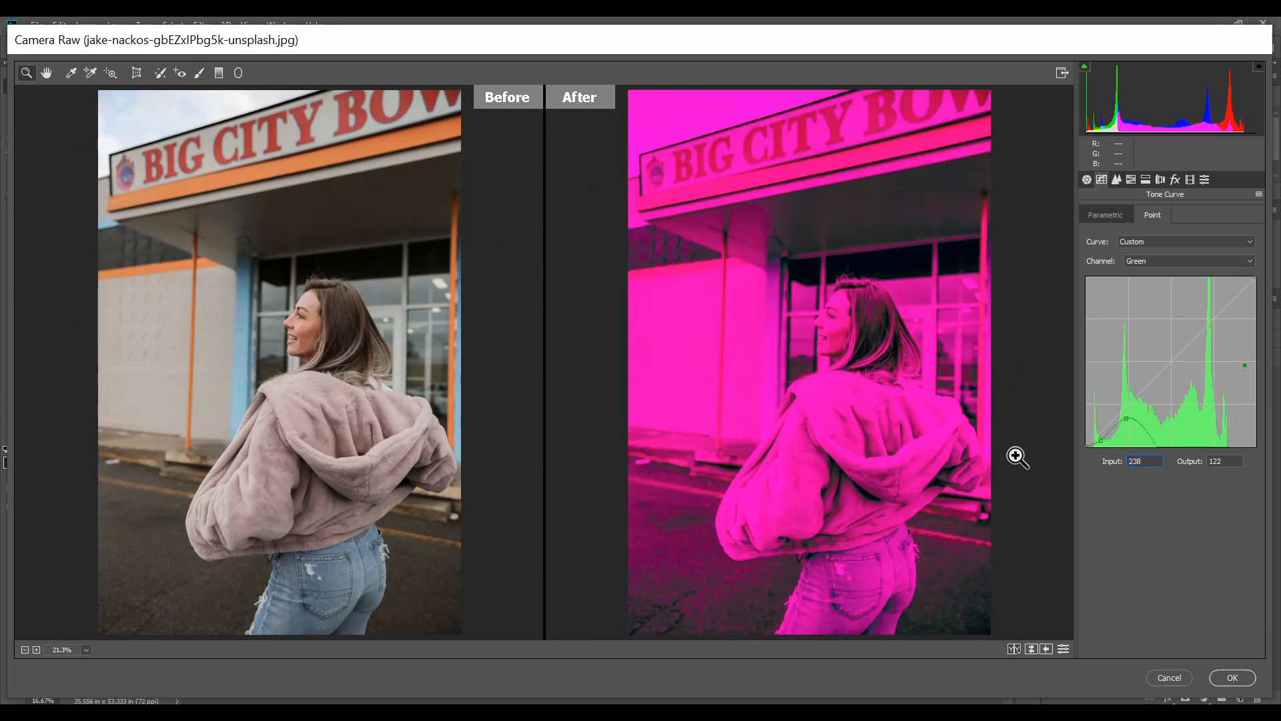
double_click(1143, 461)
text(138)
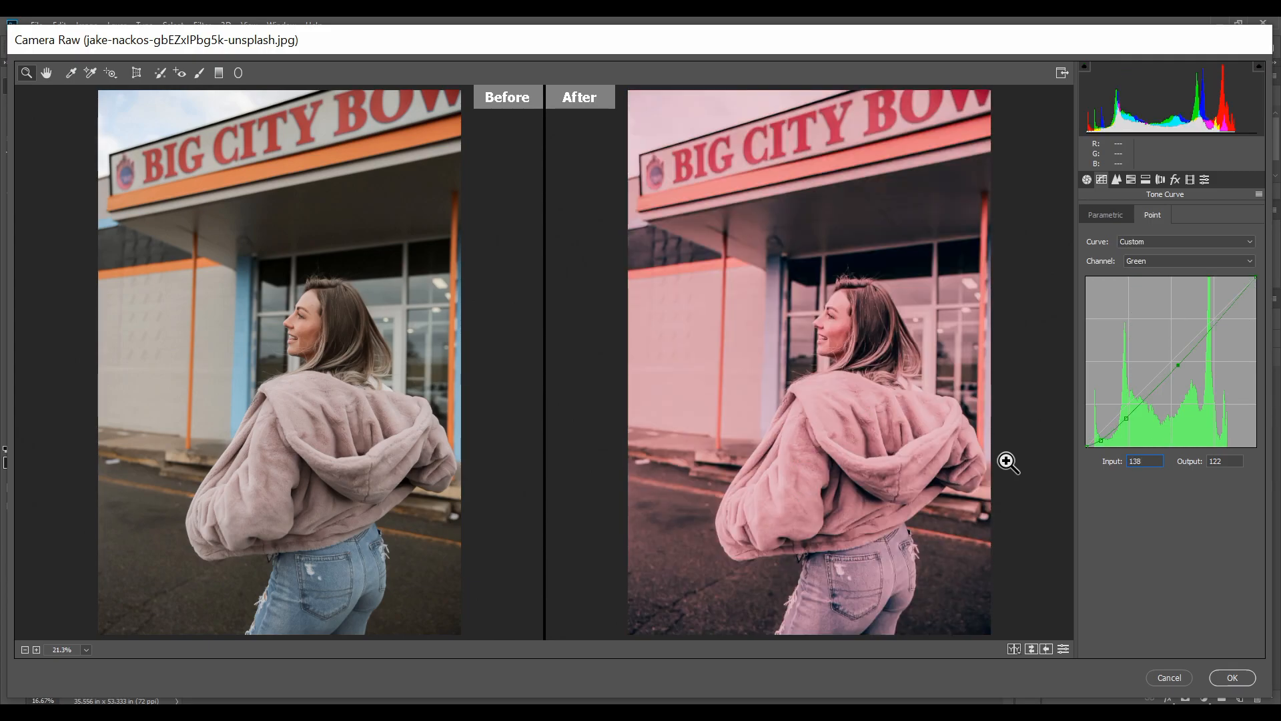
double_click(1216, 461)
text(148)
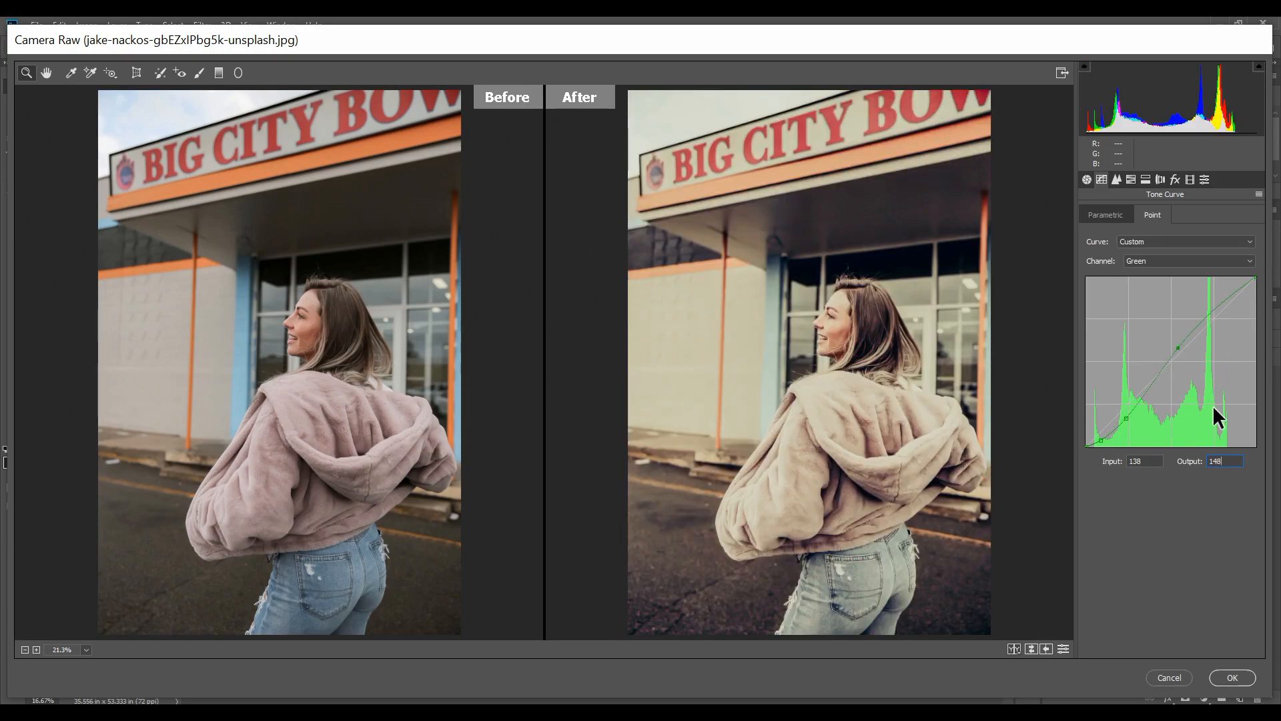
- Add a highlight point to the Green channel curve at input 205, output 215
click(1210, 305)
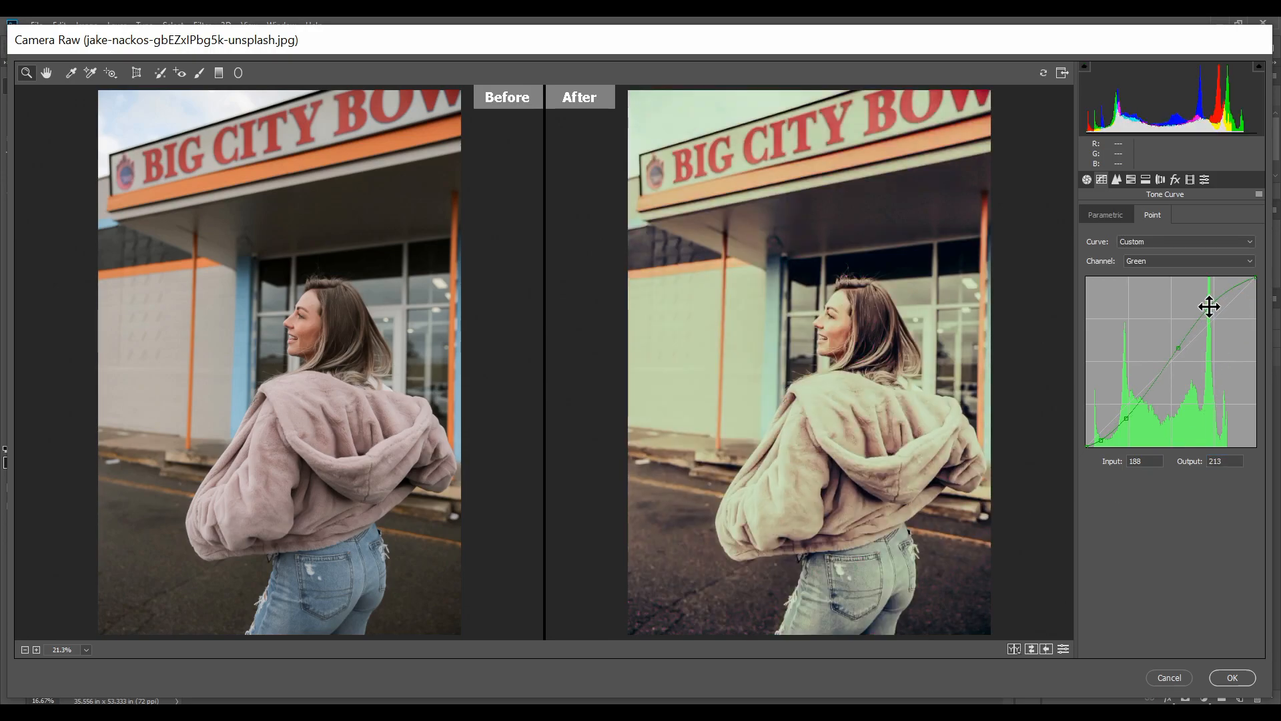
double_click(1153, 460)
text(205)
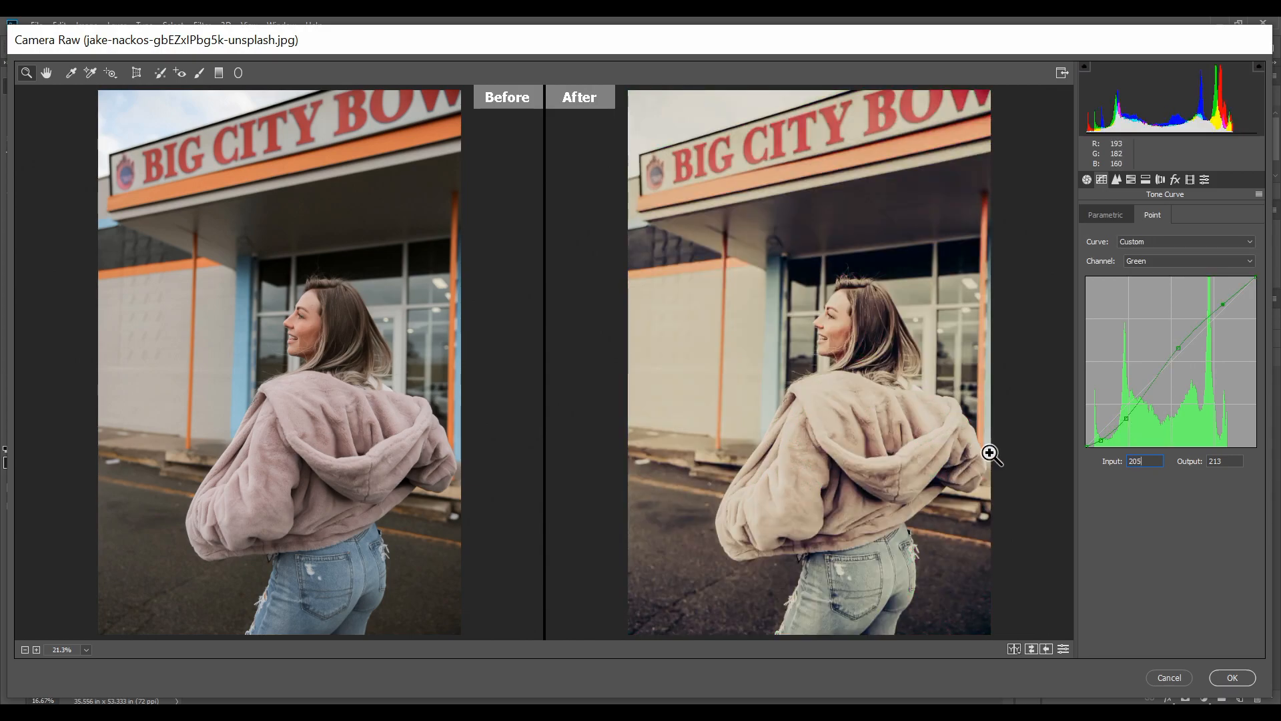
drag(1229, 461, 922, 460)
text(215)
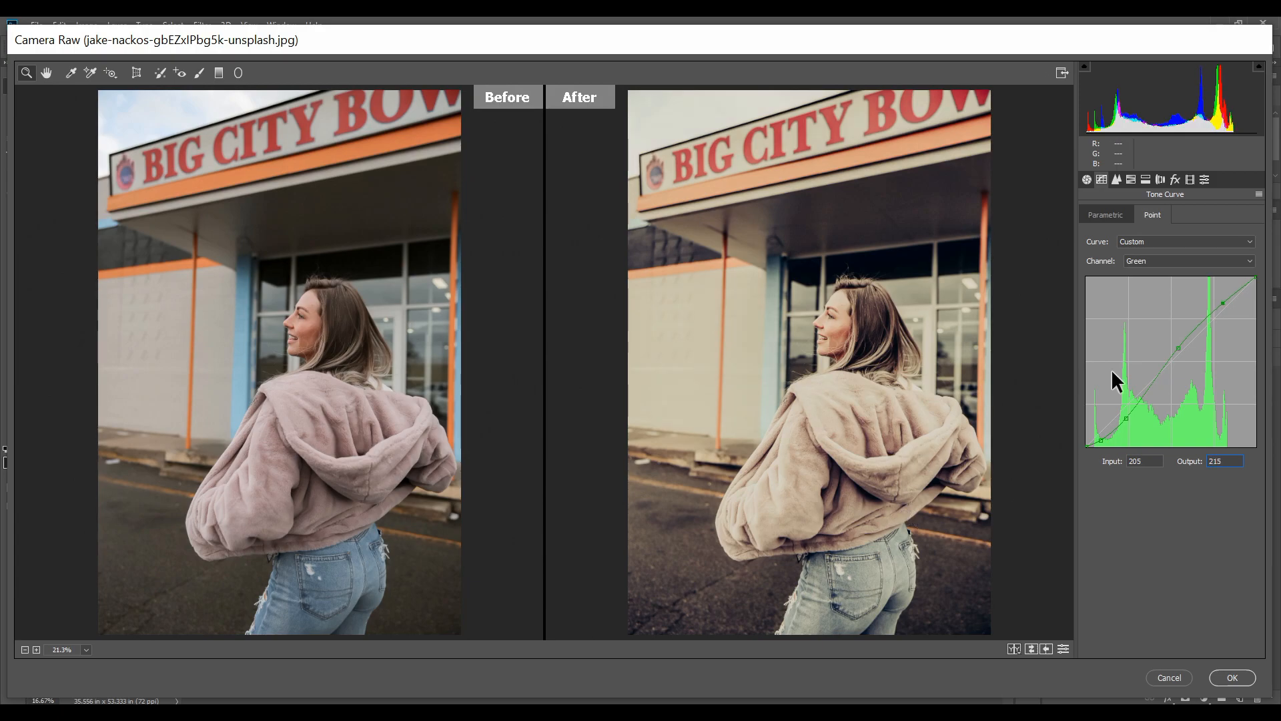
- Switch the tone curve to the Blue channel and add a point at input 23, output 9
click(1179, 259)
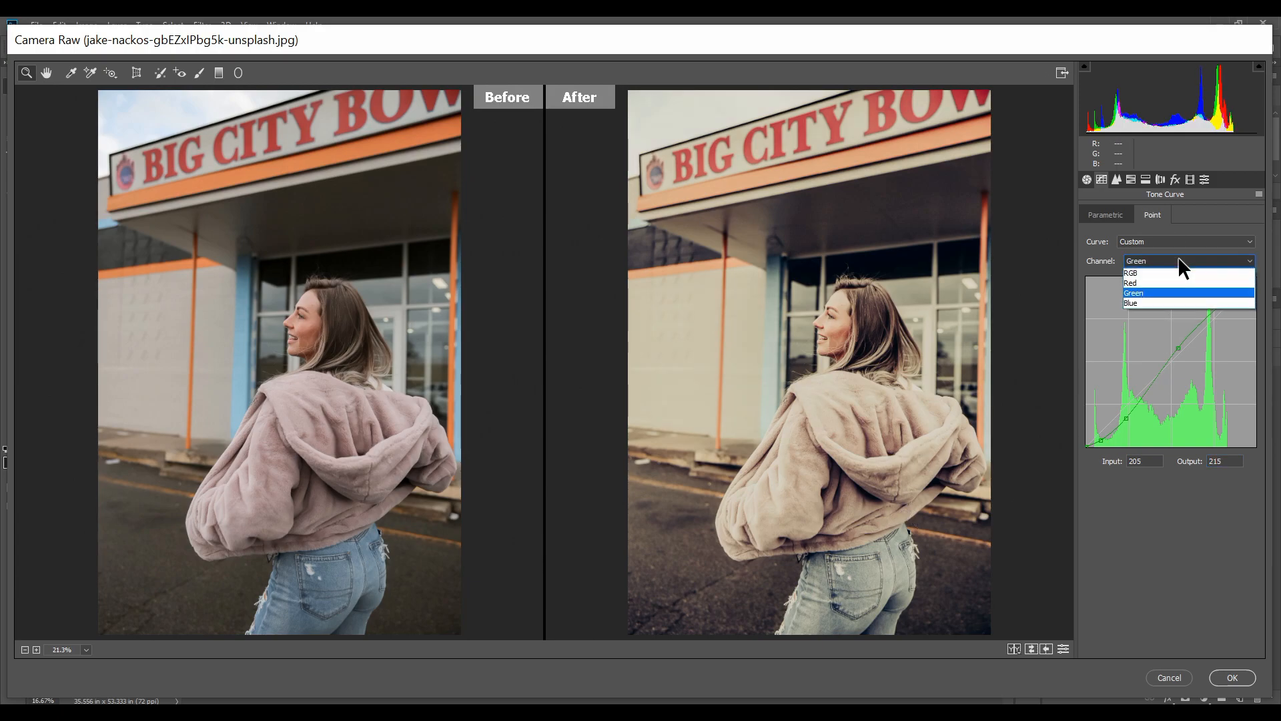
click(1139, 302)
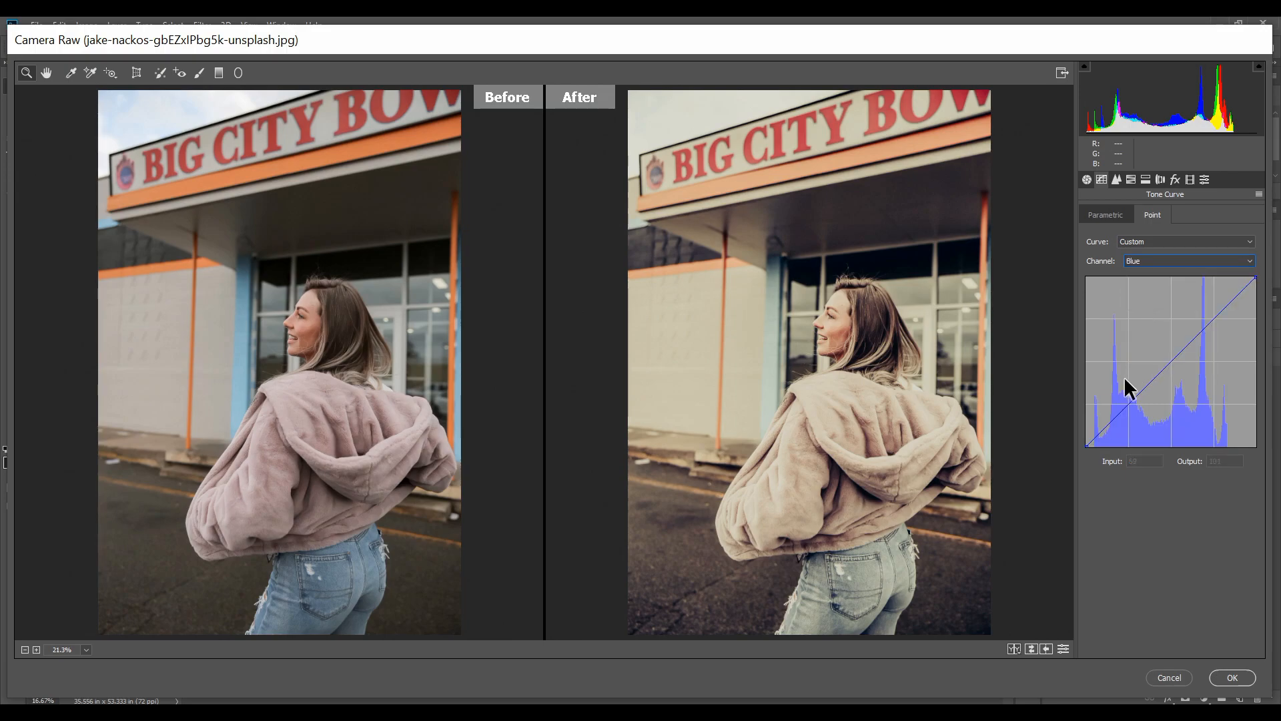
click(1119, 413)
click(1141, 460)
text(23)
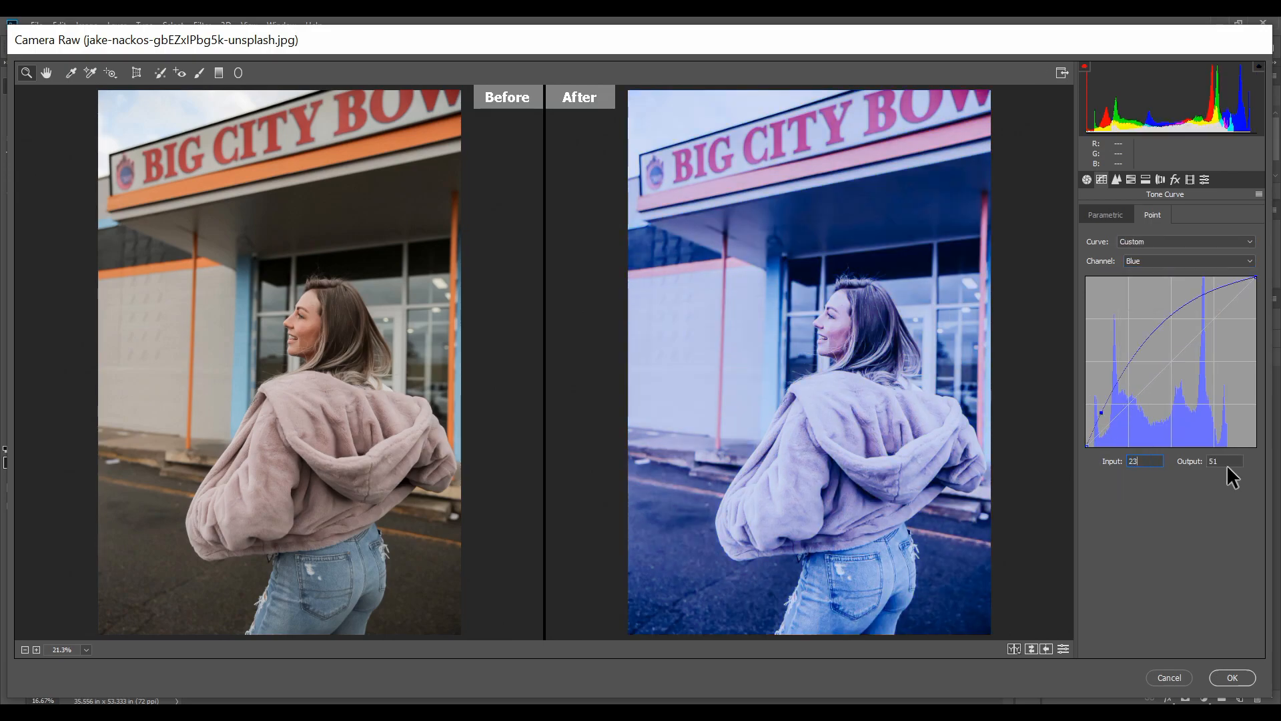
click(1226, 462)
text(9)
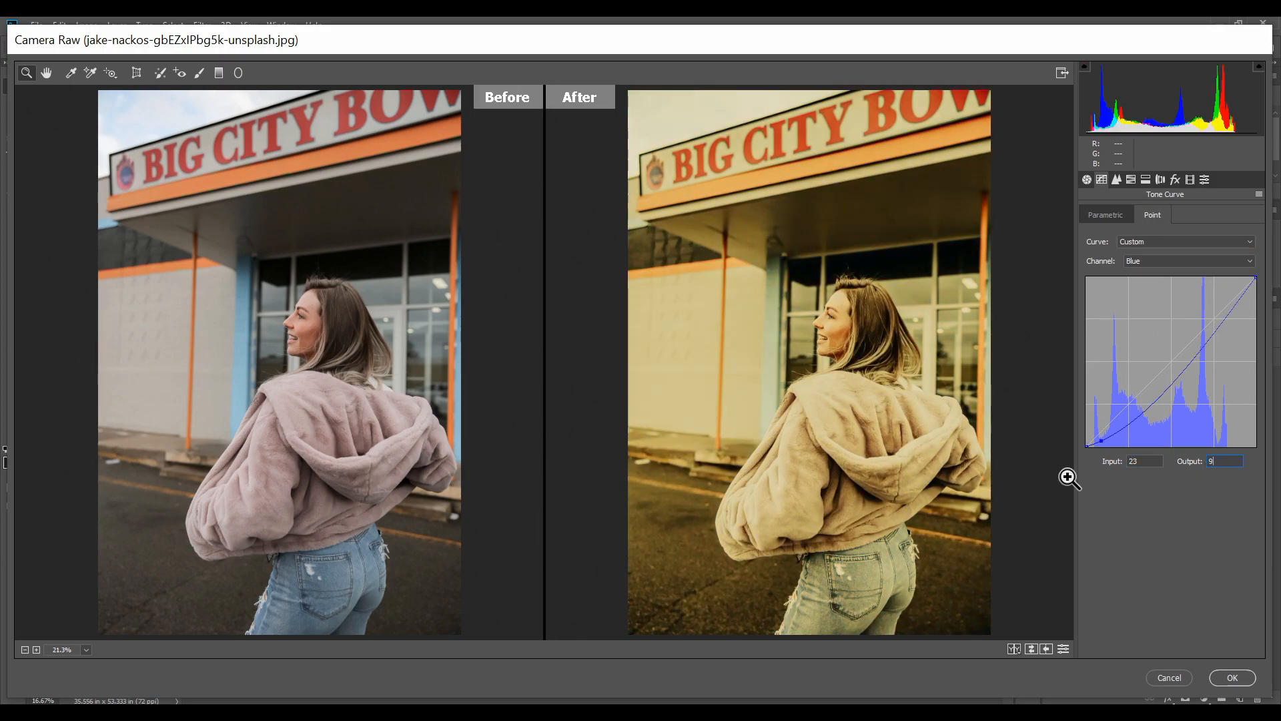
- Add a second point to the Blue channel curve at input 60, output 43
click(1146, 406)
click(1152, 460)
text(60)
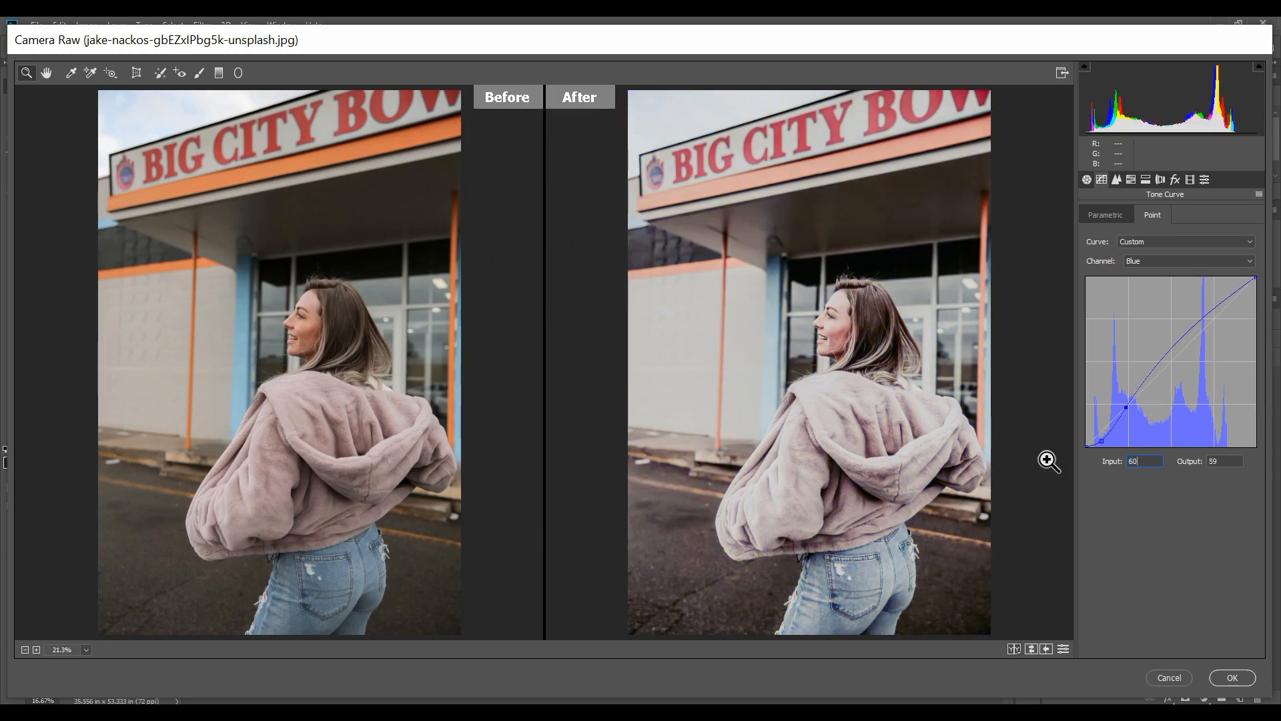
click(1211, 460)
text(43)
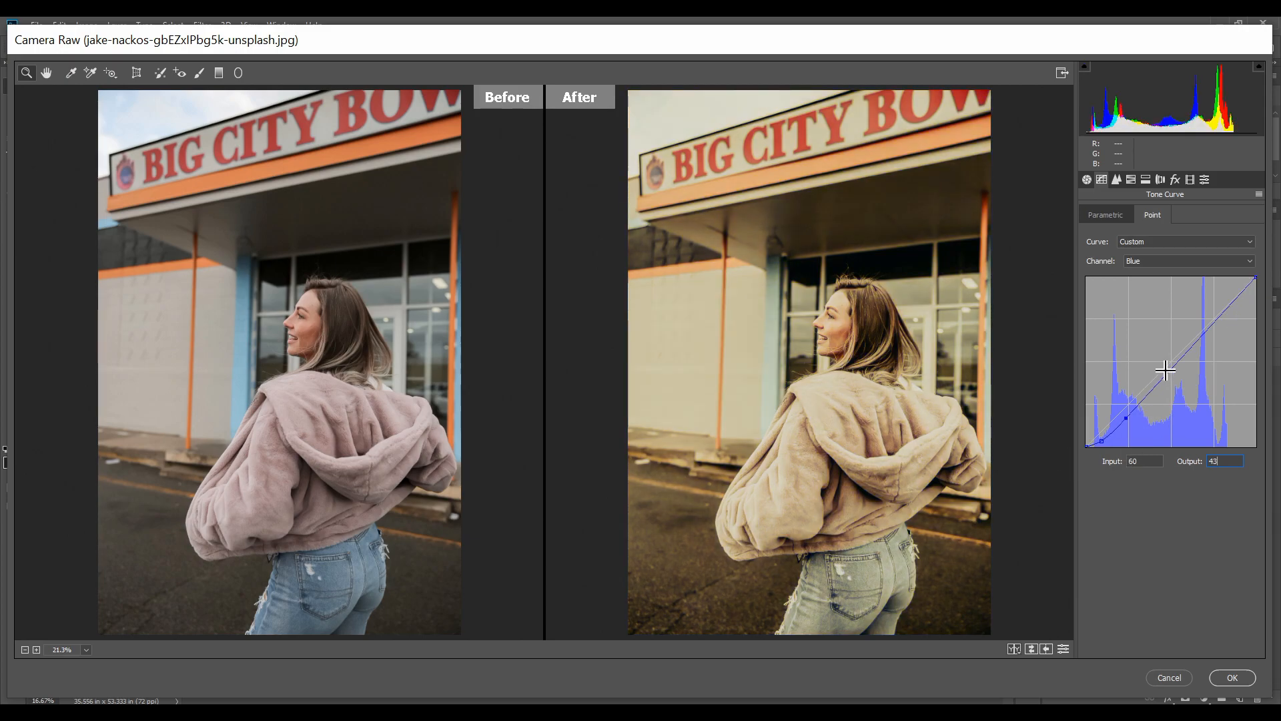
- Add a midtone point to the Blue channel curve at input 136, output 145
click(1166, 371)
click(1153, 460)
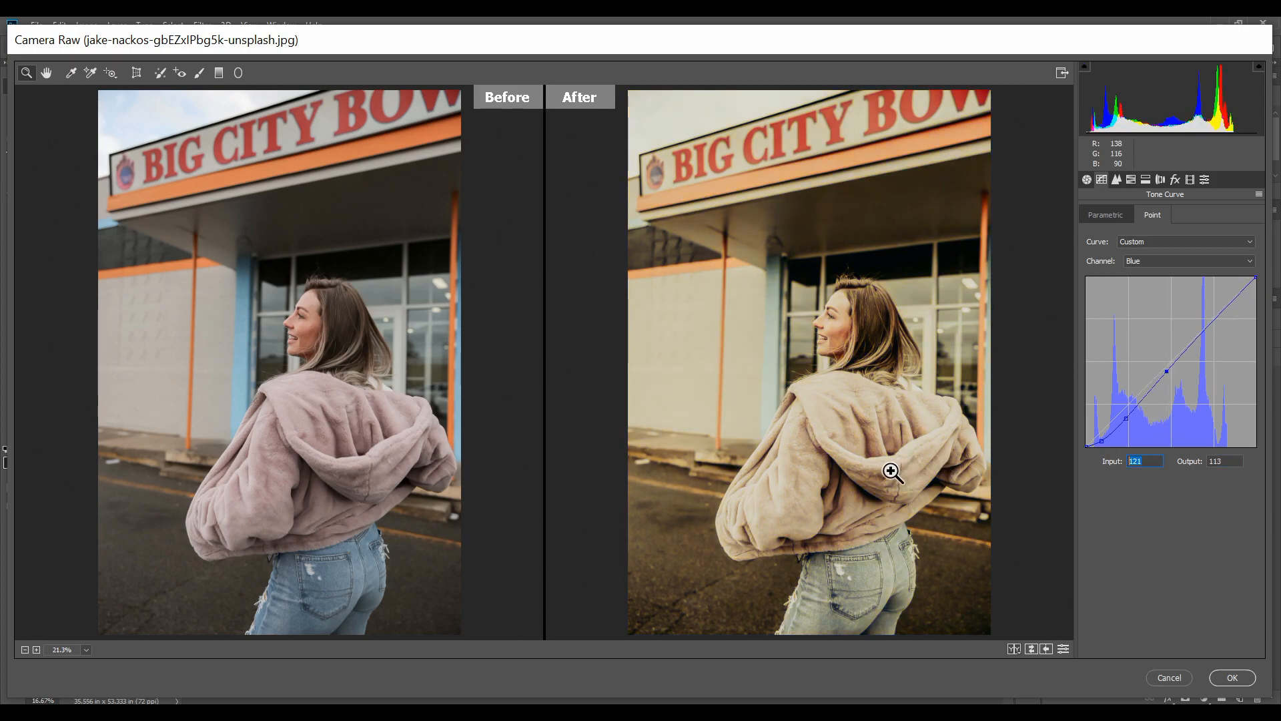
text(1)
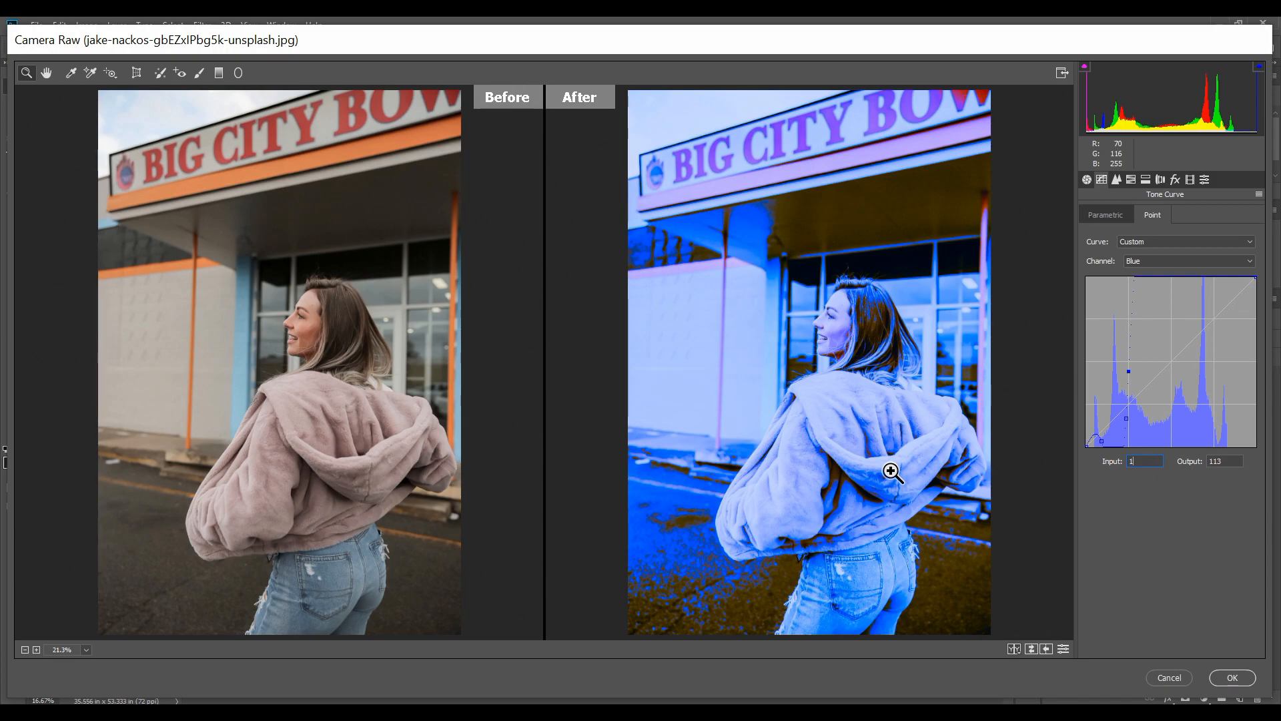
text(36)
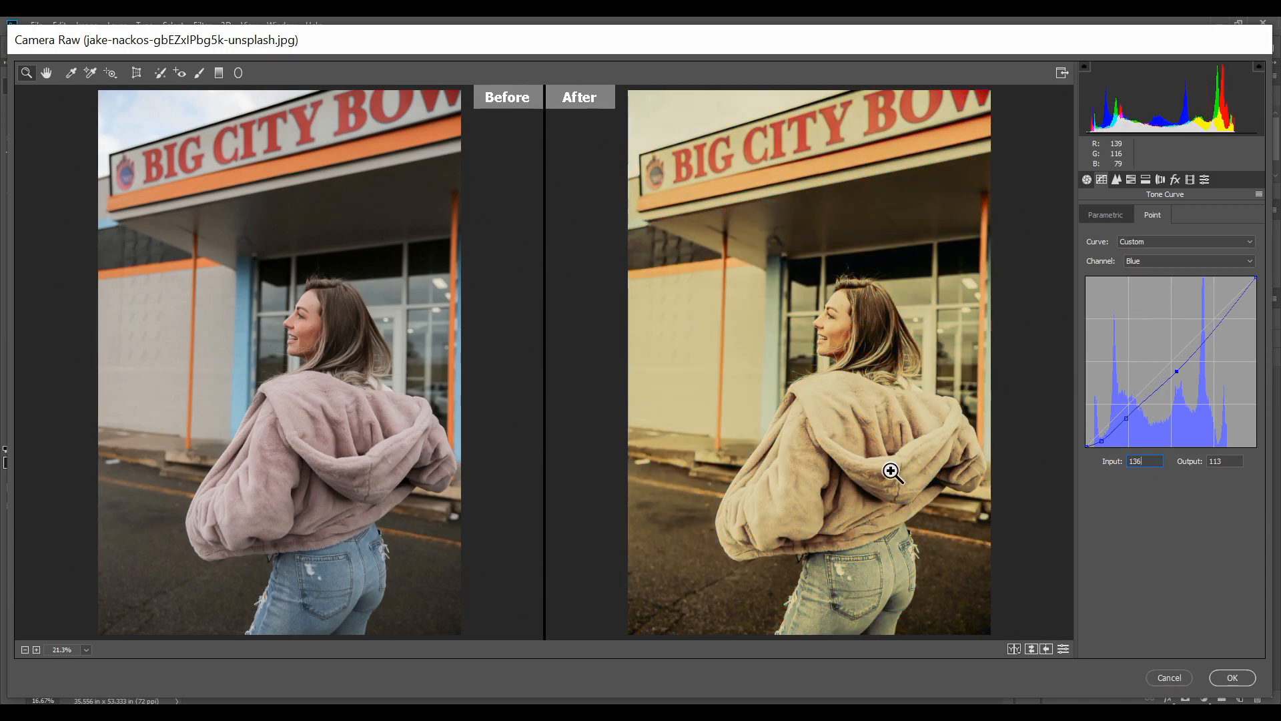
key(Up)
key(Down)
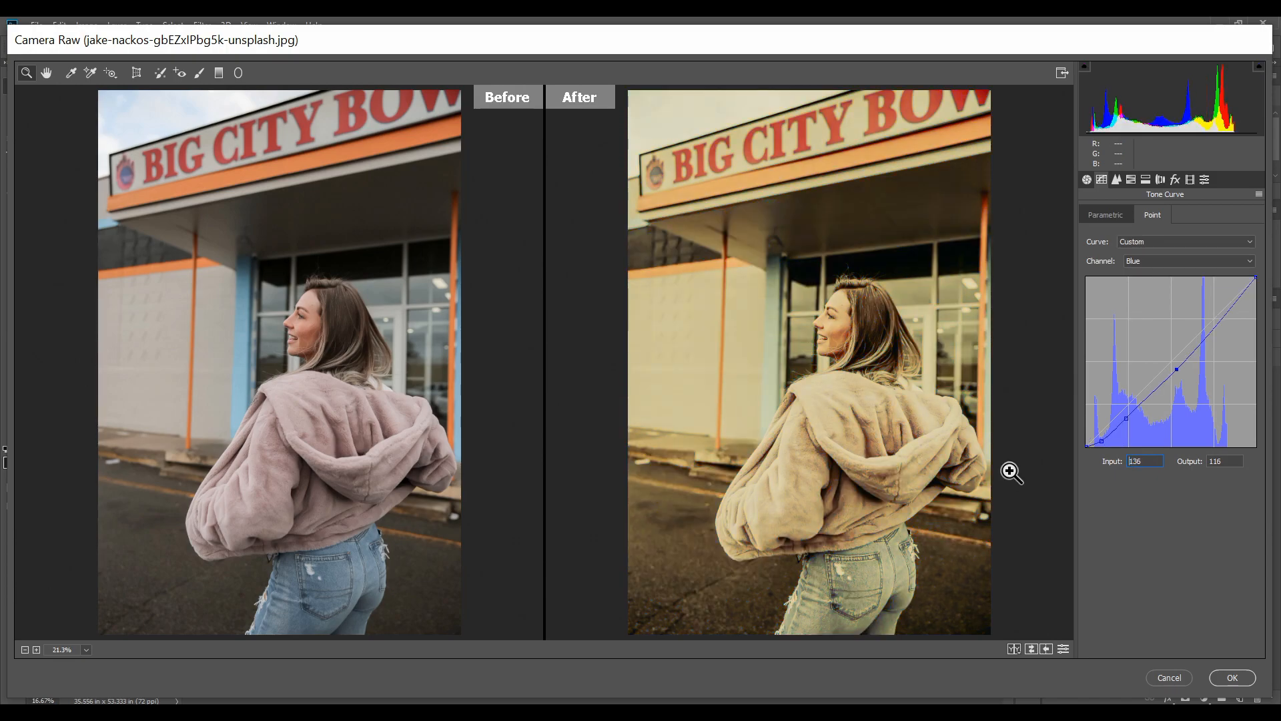
click(1234, 459)
text(145)
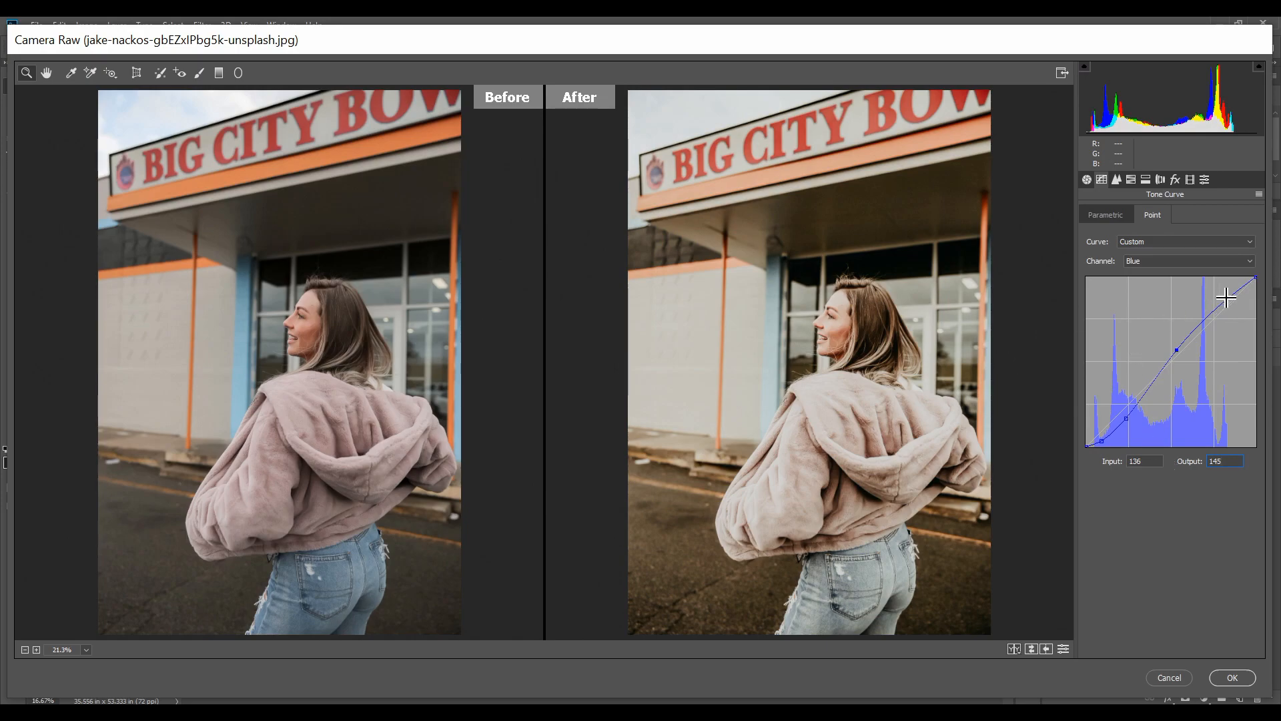
- Add a highlight point to the Blue channel curve at input 204, output 215
click(1226, 298)
click(1148, 461)
text(204)
key(Tab)
text(215)
- Set the sharpening Amount to 25 and the noise reduction to Luminance 35 and Color 25
click(1116, 179)
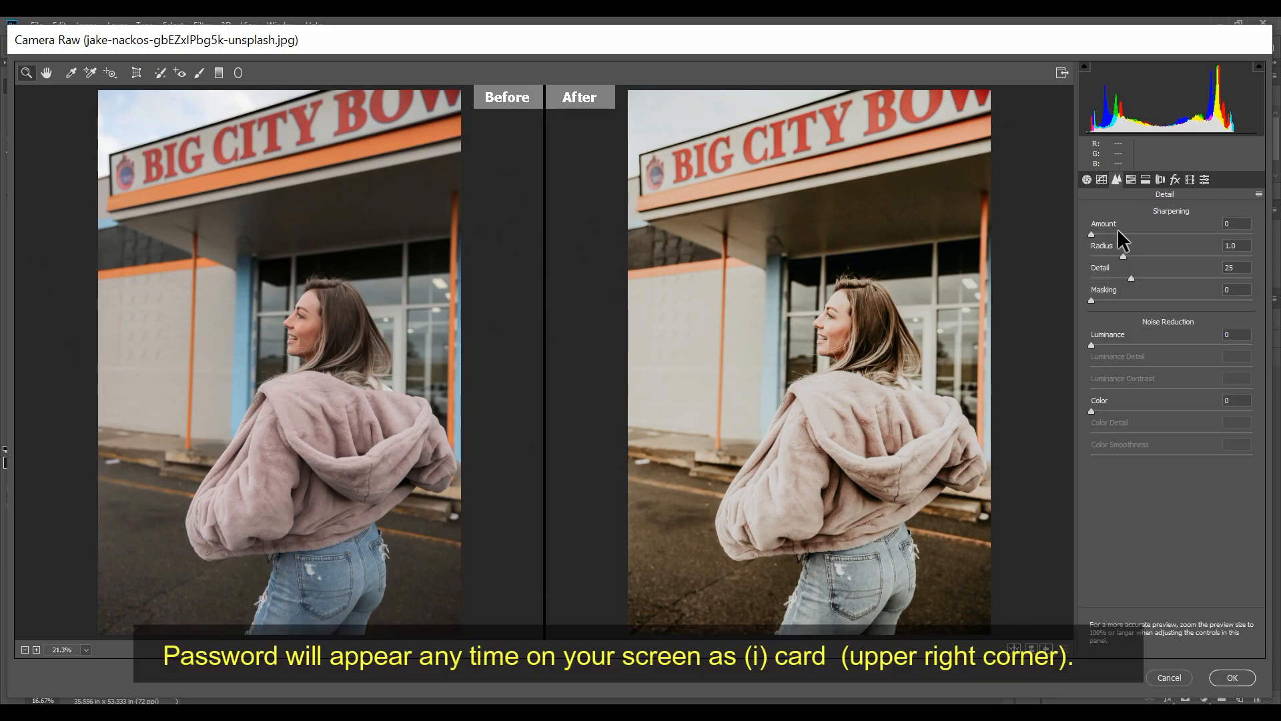
click(1118, 231)
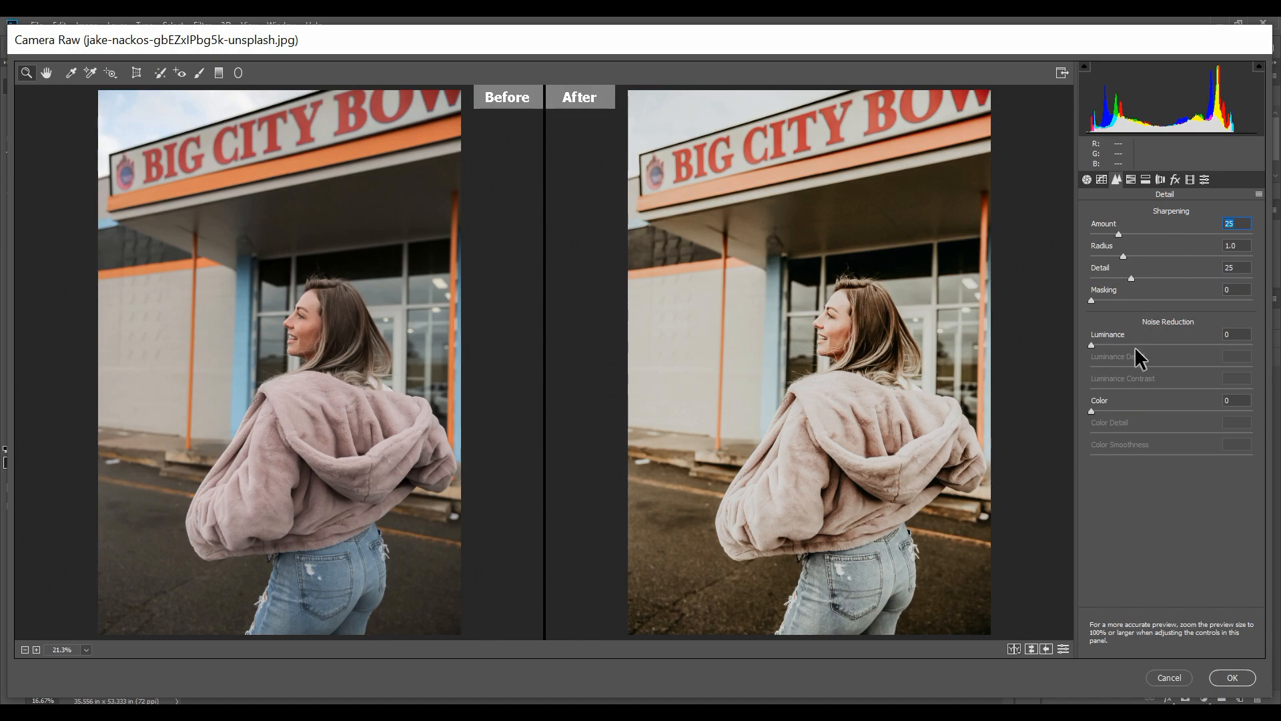
drag(1126, 345, 1142, 347)
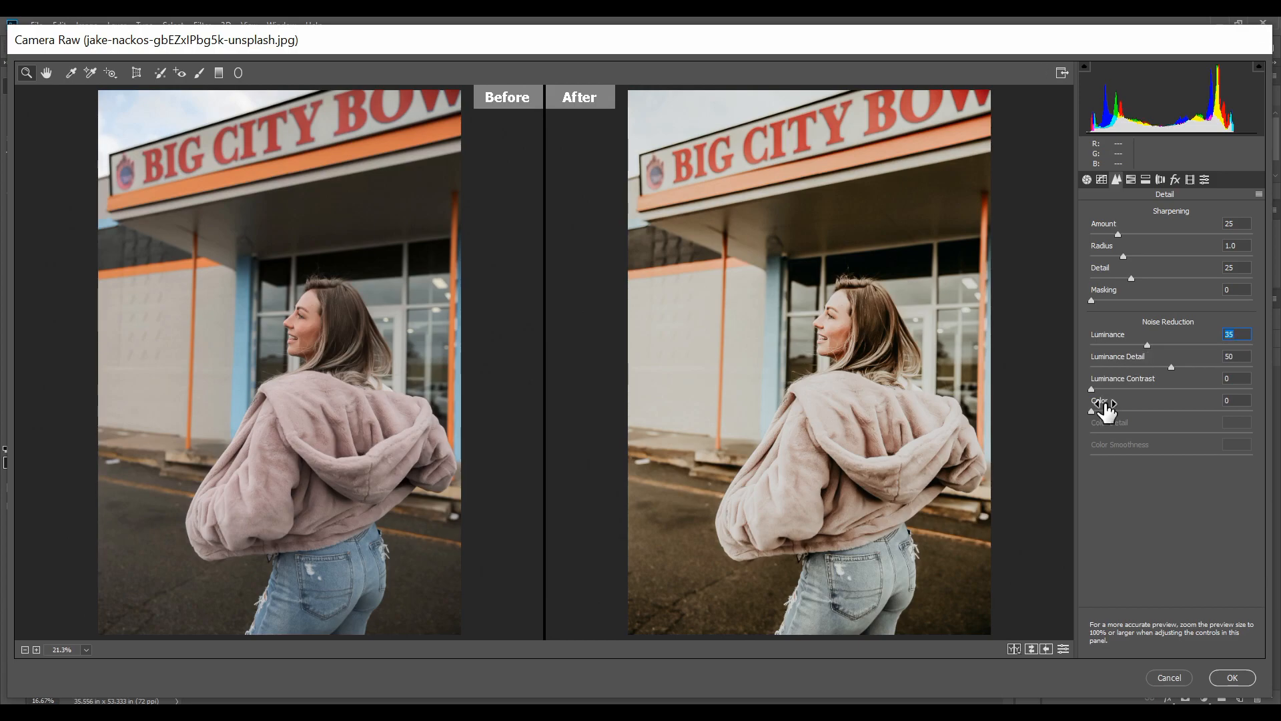
drag(1114, 412, 1131, 410)
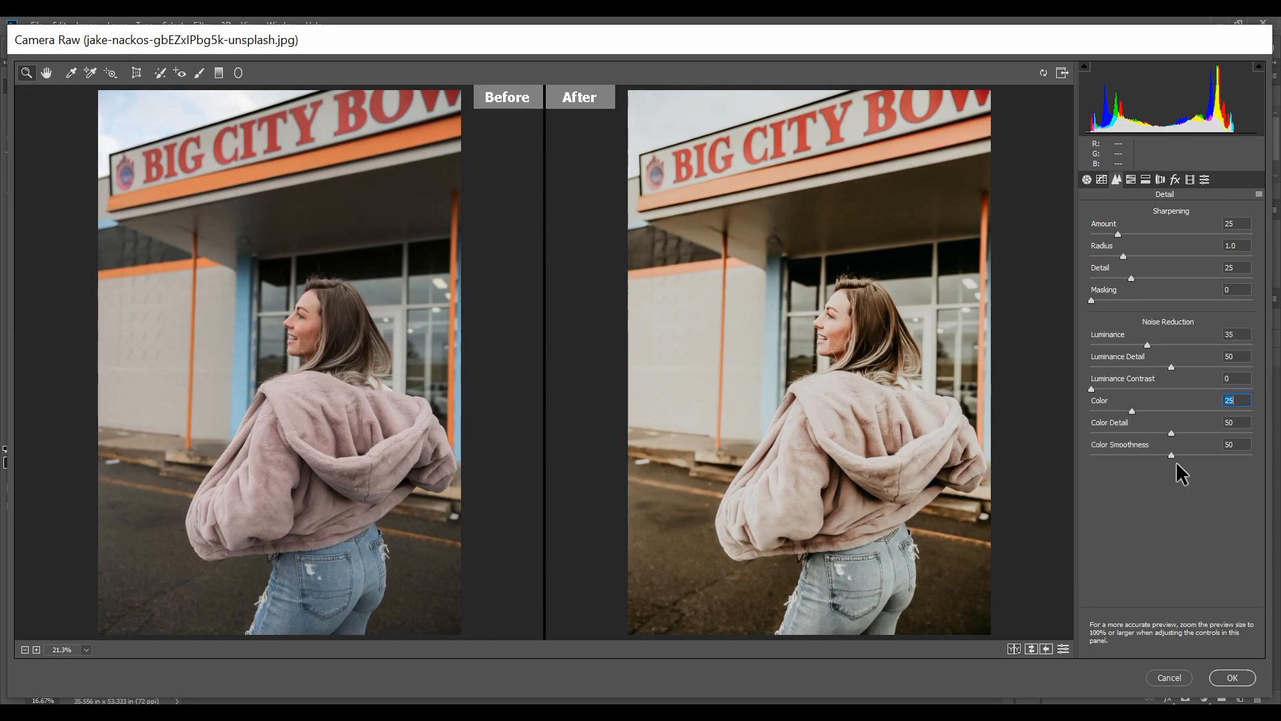
- Shift the HSL hues to Oranges -9, Yellows -42, Greens +22, Aquas -33 and Blues -21
click(1131, 178)
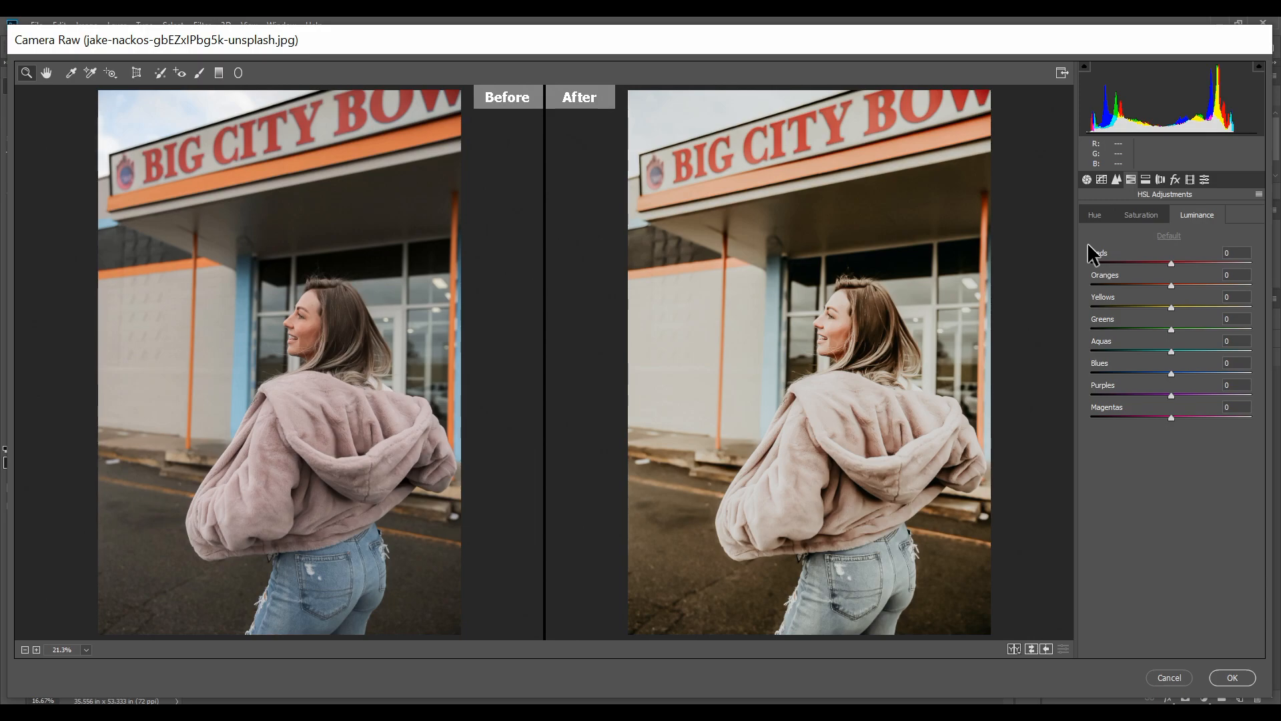
click(1094, 214)
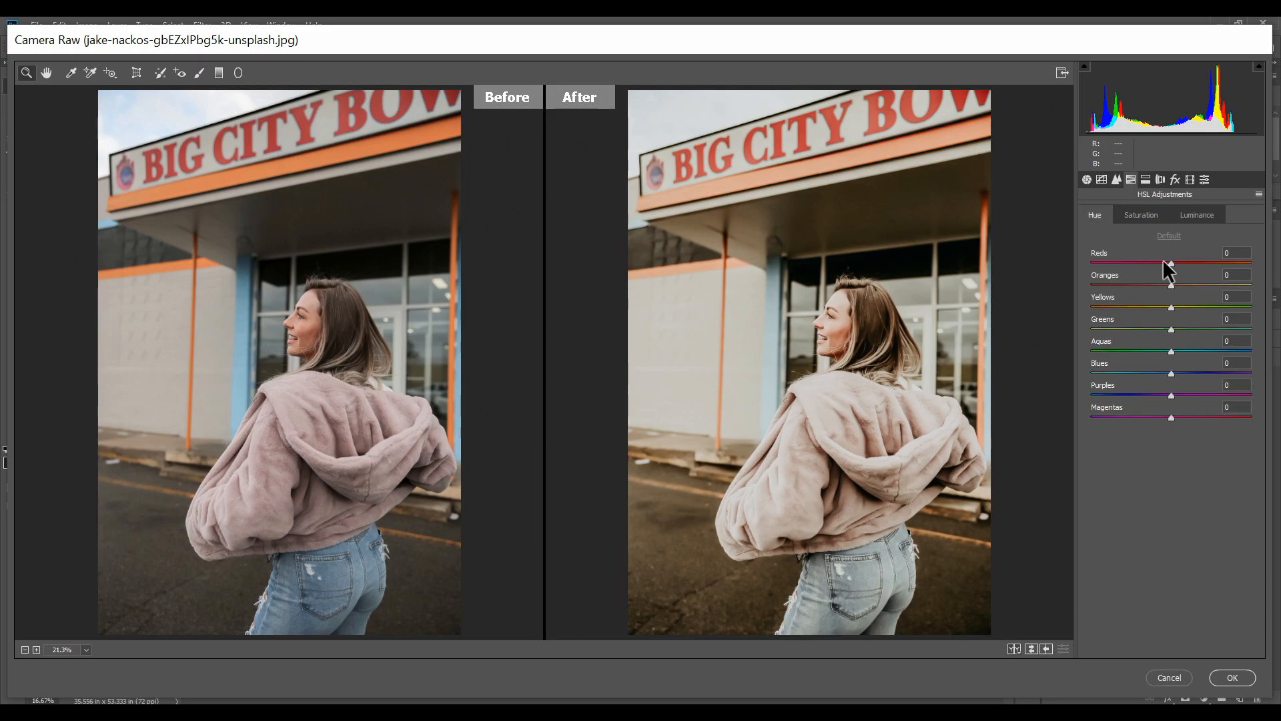
drag(1165, 283, 1156, 283)
key(Up)
key(Up)
key(Up)
drag(1173, 305, 1153, 372)
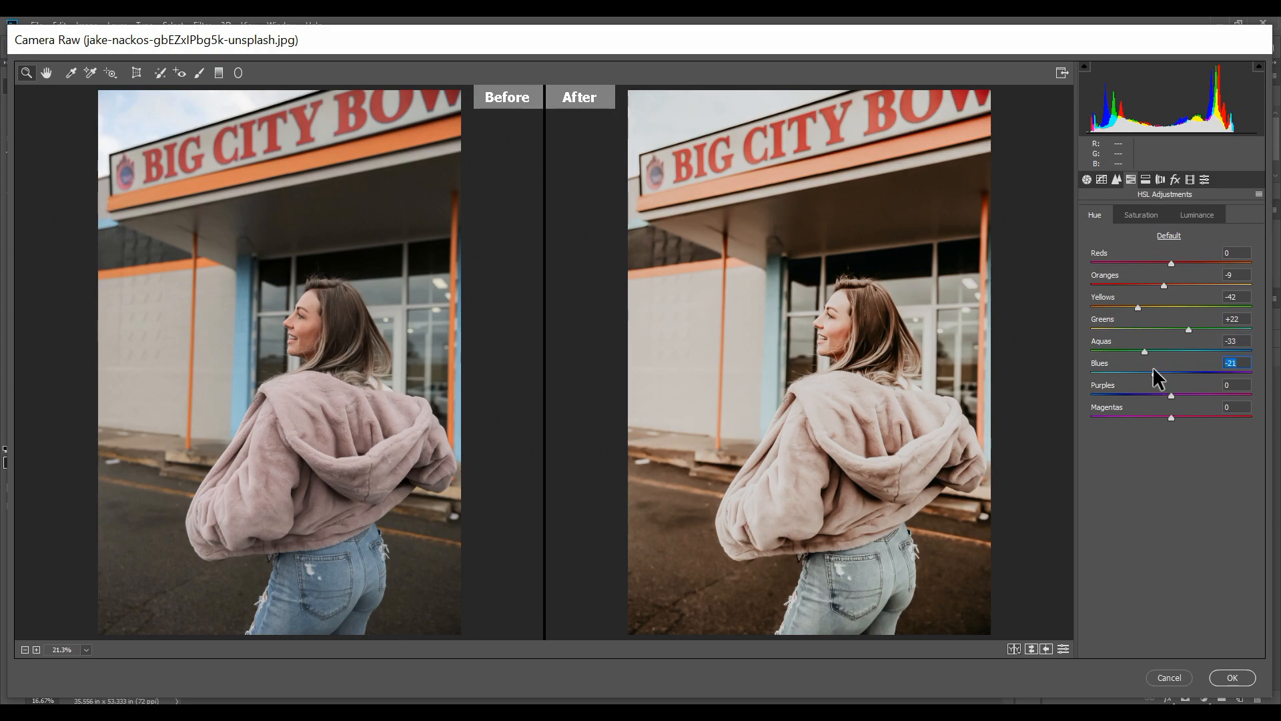
- Lower the HSL saturation of the Reds to -21
click(1135, 215)
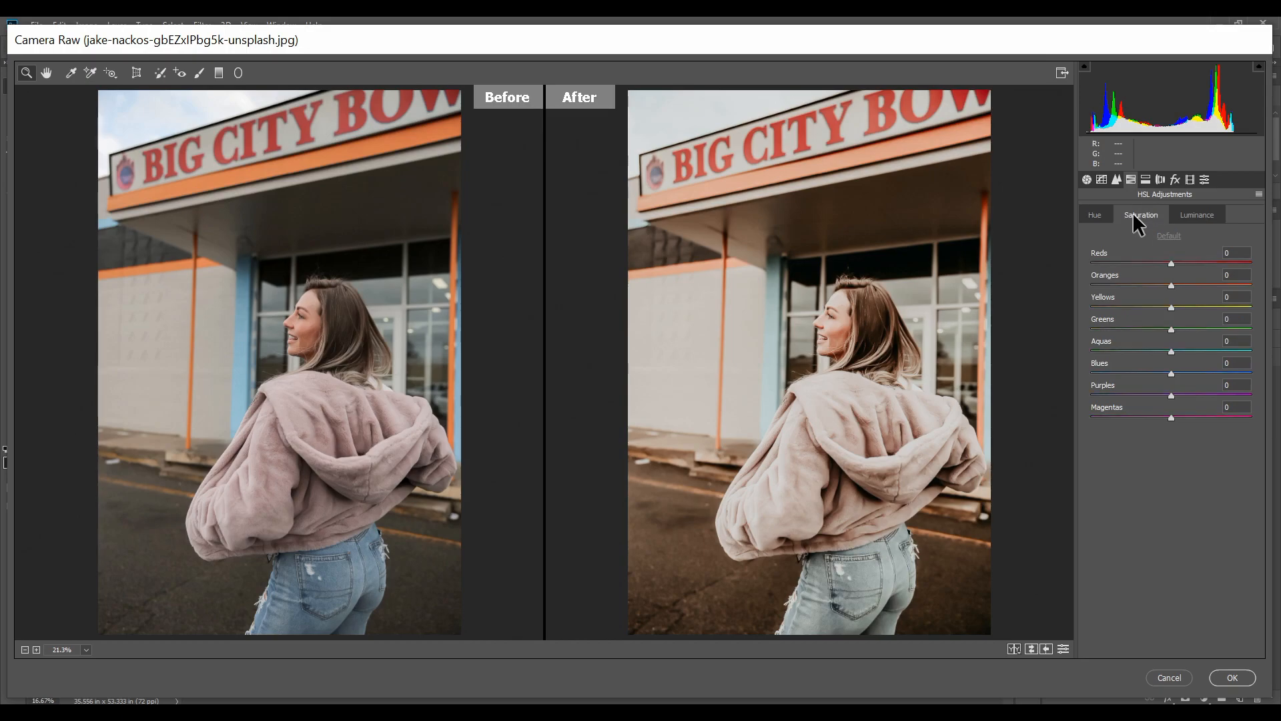
drag(1169, 264, 1163, 264)
key(Down)
key(Down)
key(Down)
key(Down)
key(Down)
key(Down)
key(Down)
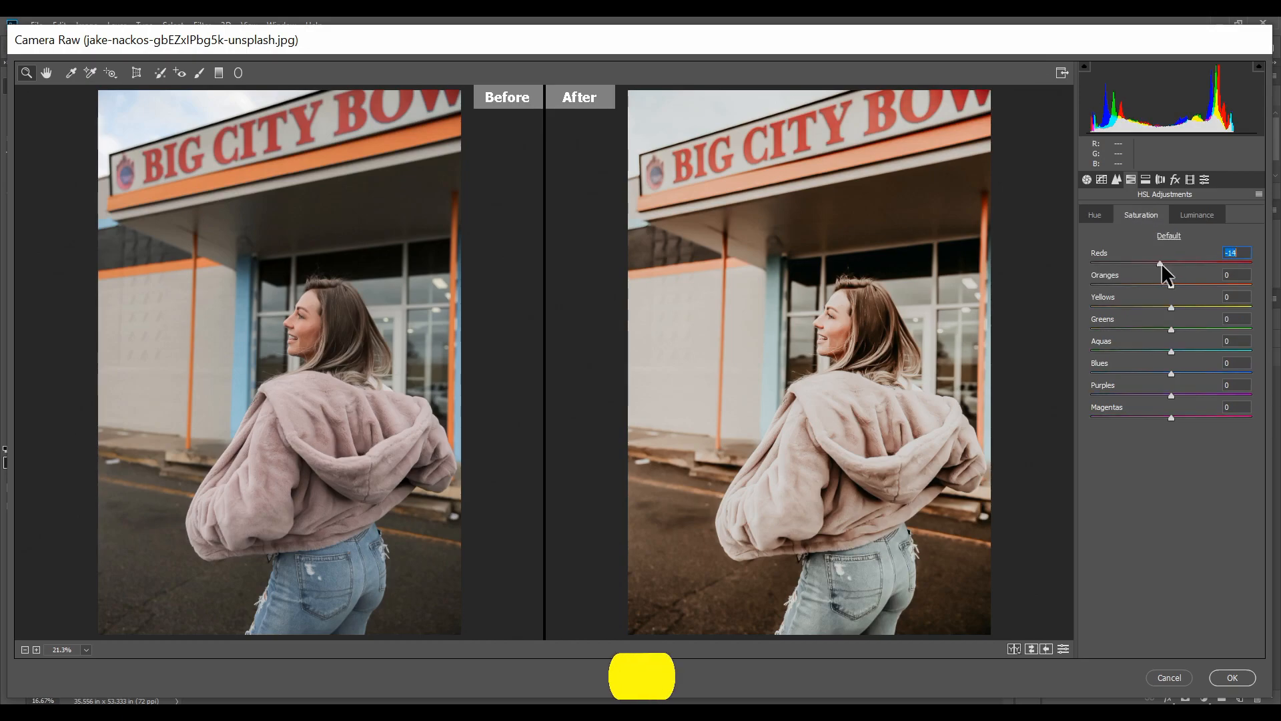
key(Down)
key(Down)
key(Down)
key(Down)
key(Down)
key(Down)
key(Down)
key(Down)
key(Down)
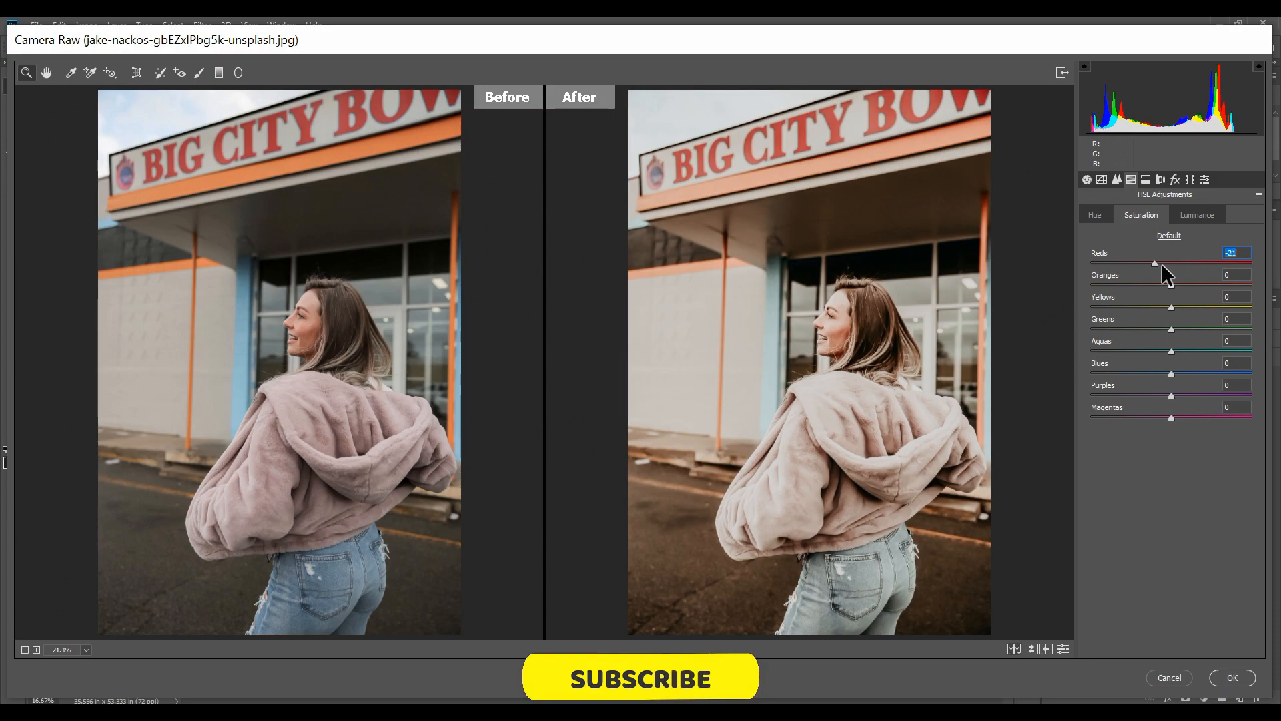
- Lower the HSL saturation of the Reds to -31 and of the Oranges to -4
key(Down)
key(Down)
key(Down)
key(Down)
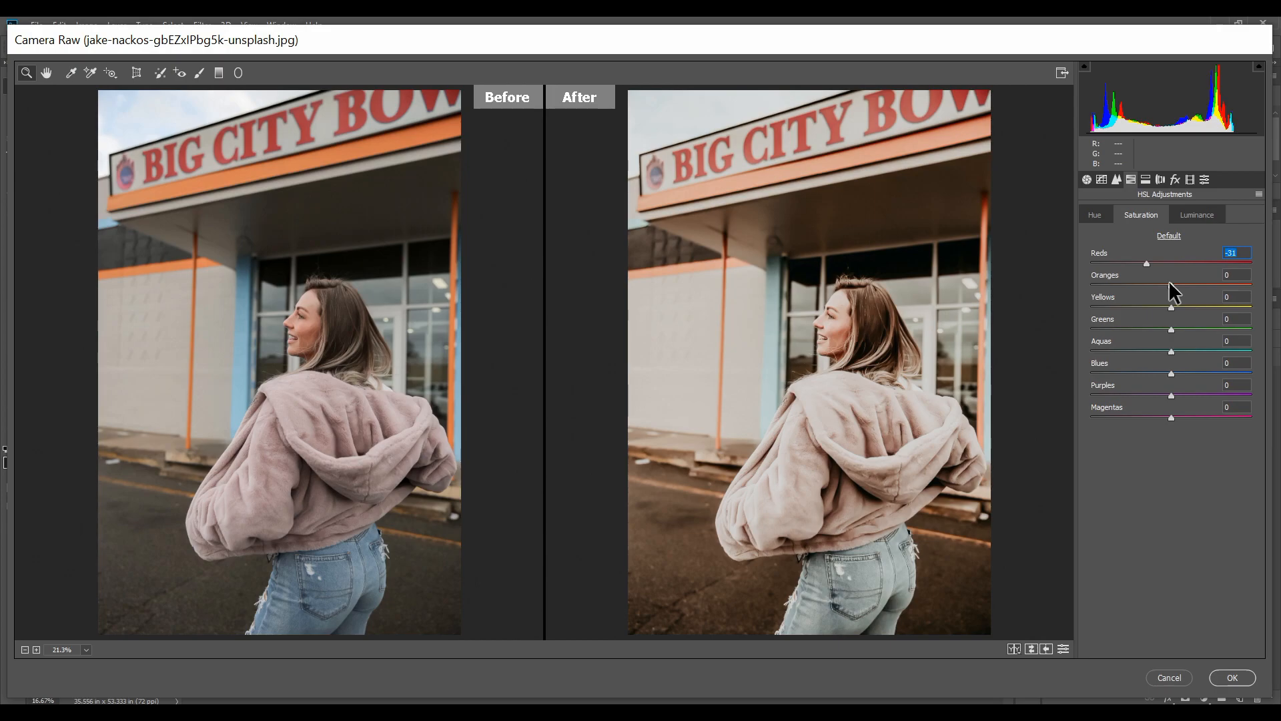
click(1168, 284)
- Set the HSL saturation of the Greens and Aquas to -100 and the Blues to -99, resetting the Yellows to 0
drag(1171, 329, 1071, 344)
drag(1131, 307, 1086, 308)
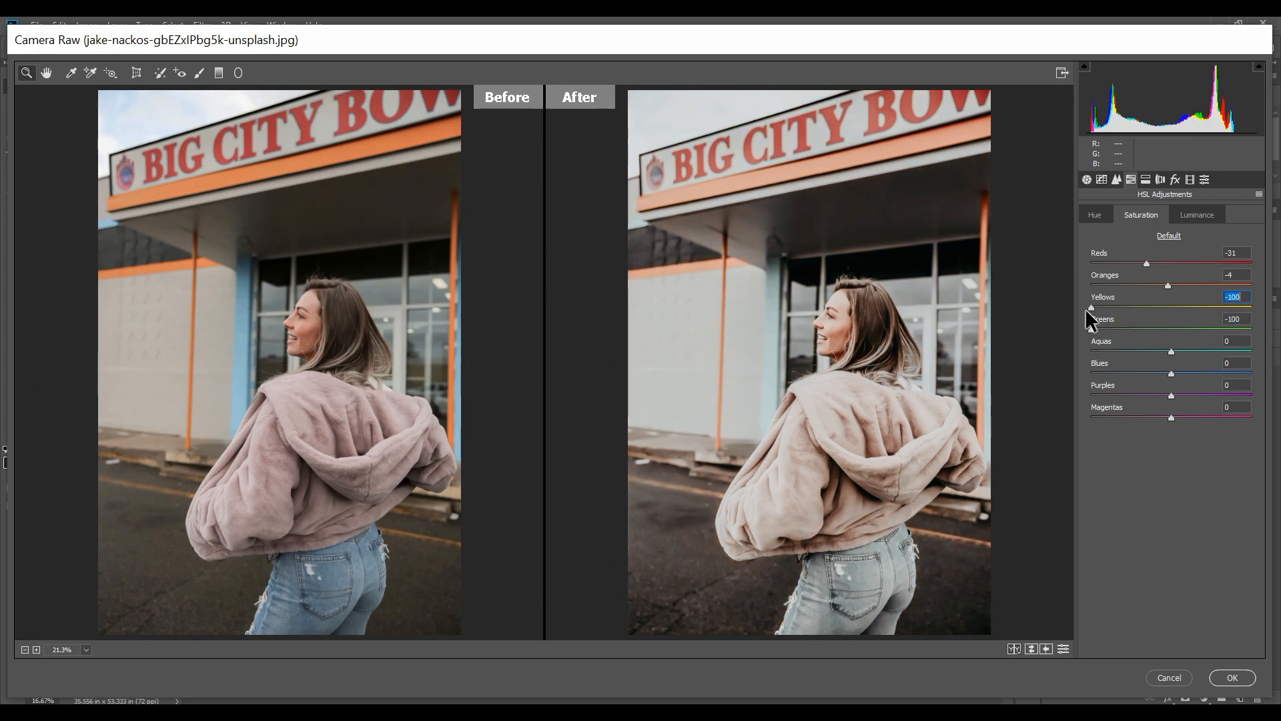
double_click(1092, 306)
drag(1132, 349, 1049, 370)
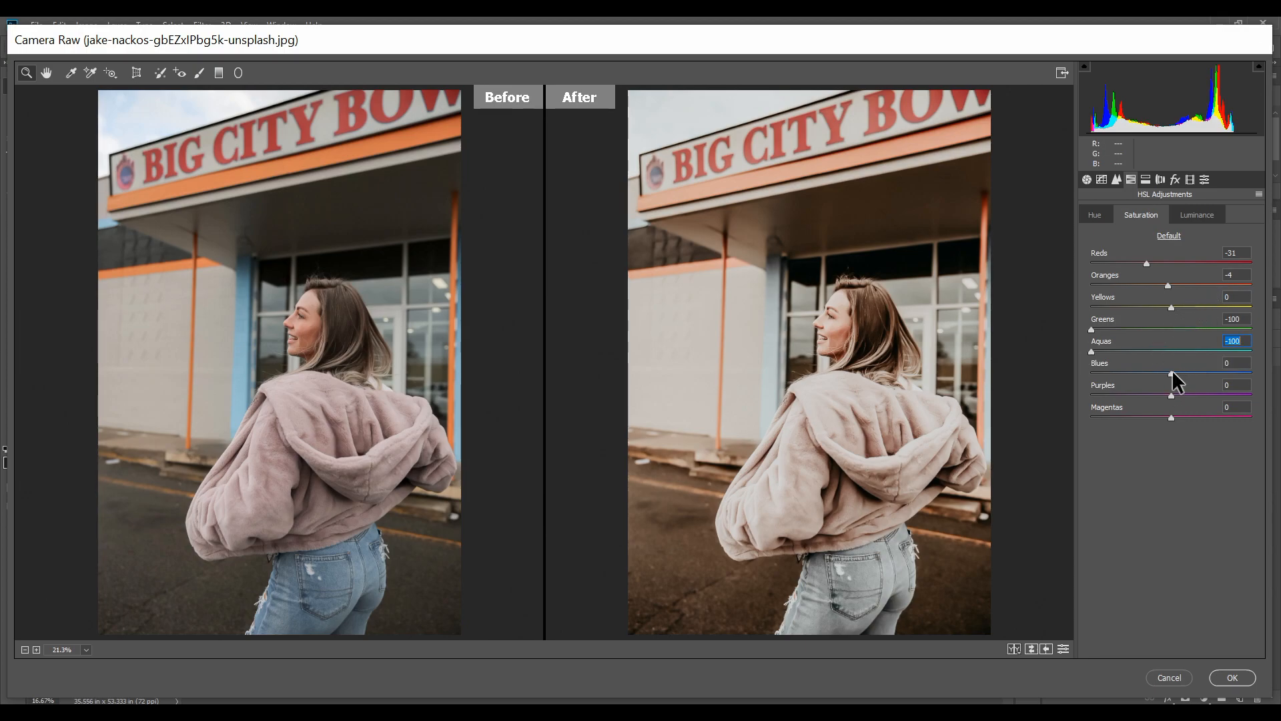
drag(1172, 371, 1091, 381)
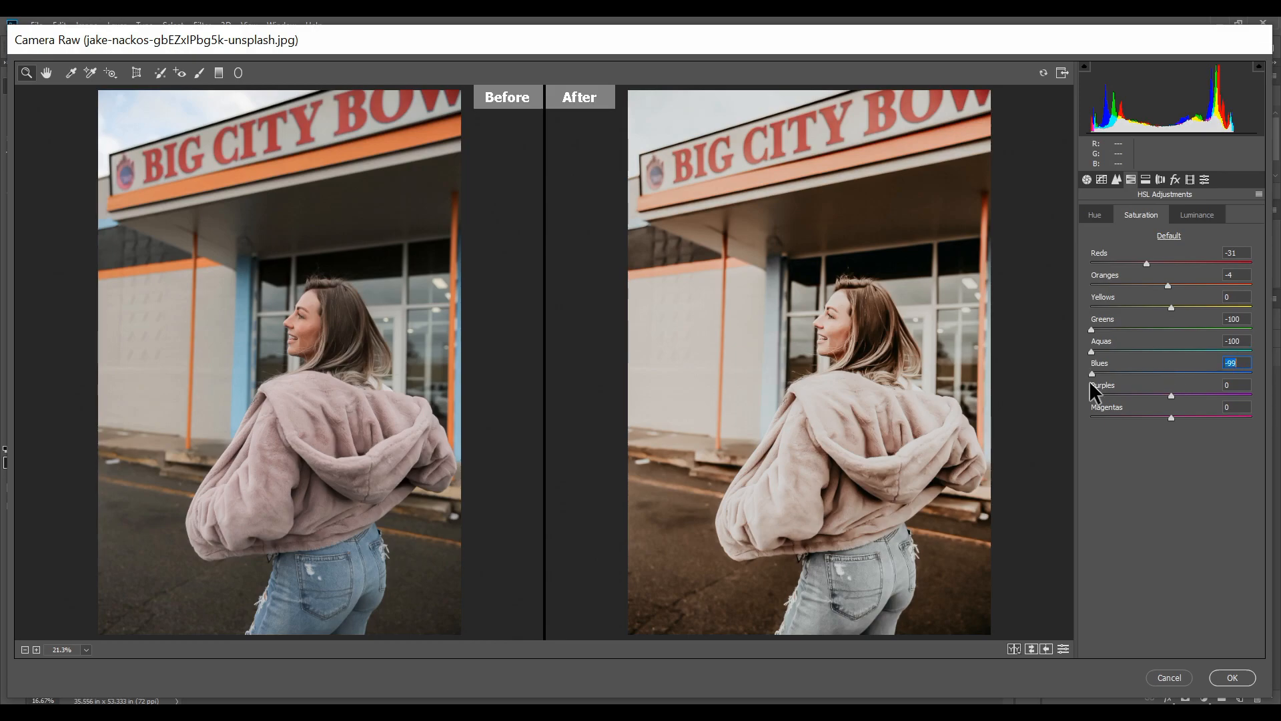
- Slightly lower the HSL saturation of the Purples and Magentas
click(1151, 395)
drag(1152, 396, 1151, 396)
click(1151, 418)
drag(1155, 418, 1151, 417)
- Set the HSL luminance to Reds -15, Oranges -46, Yellows -50, Greens +22, Aquas -22 and Blues +9
click(1208, 216)
drag(1180, 261, 1128, 292)
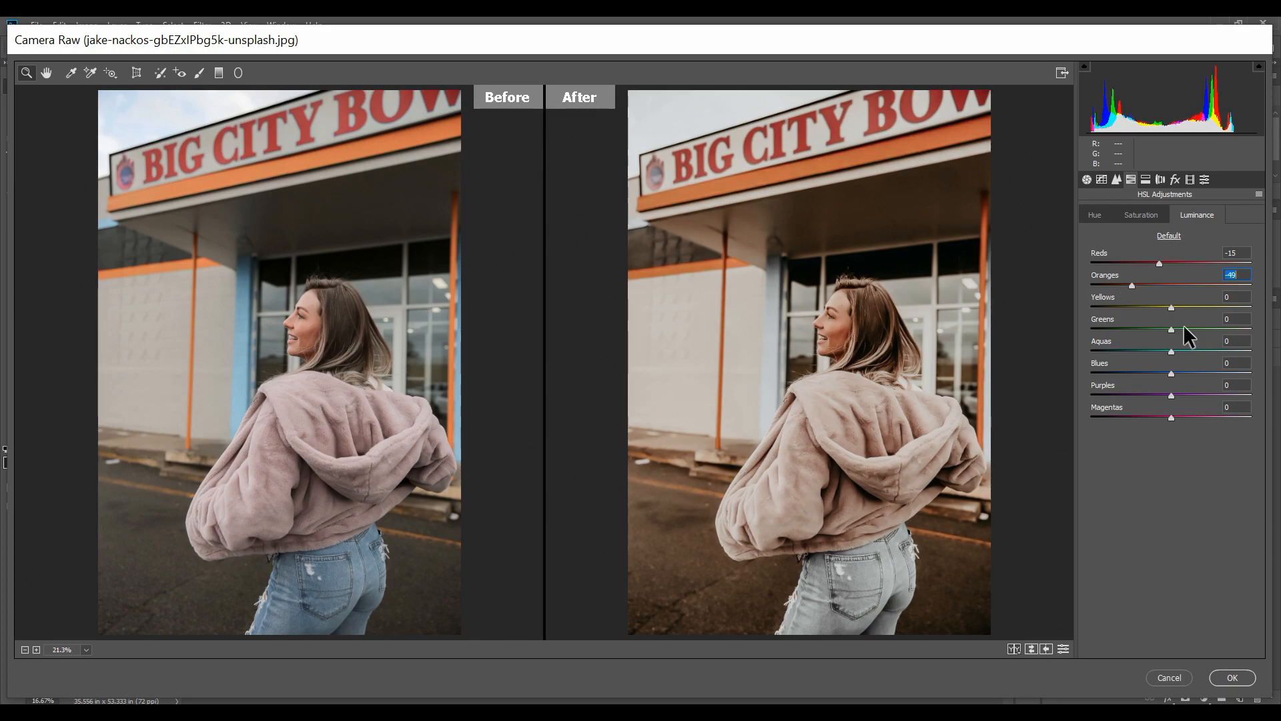
key(Up)
drag(1172, 306, 1189, 329)
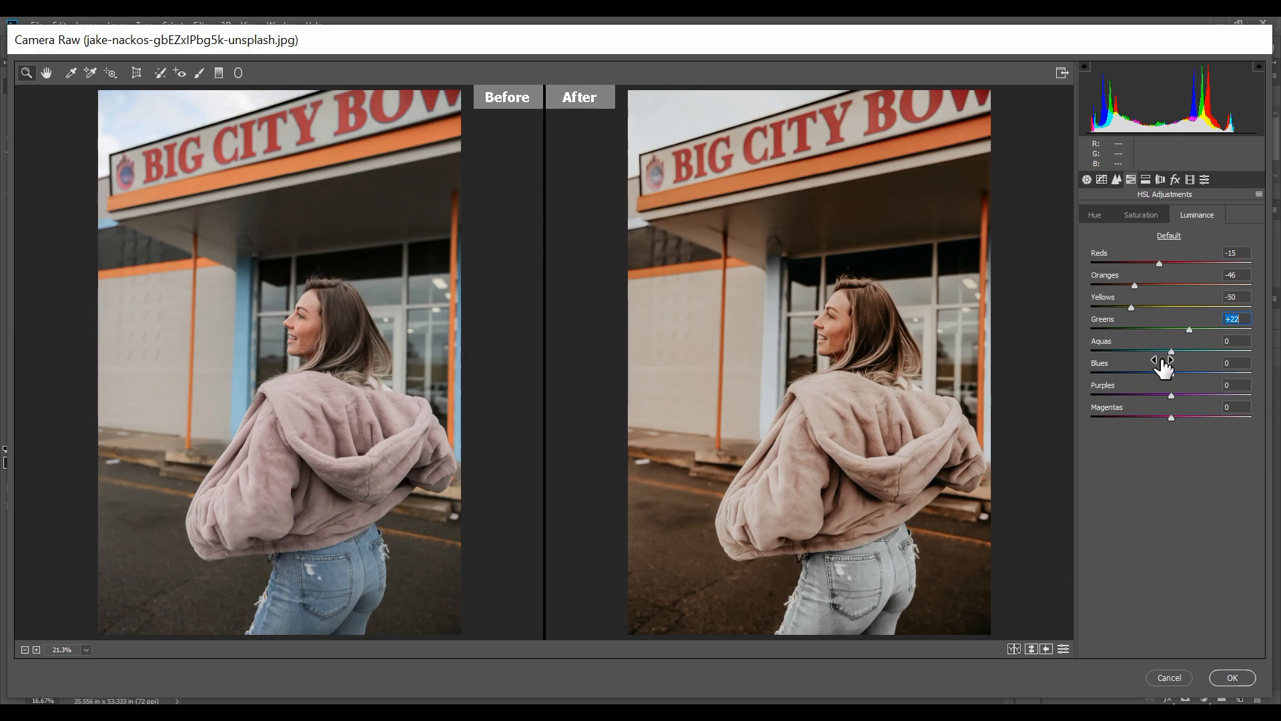
mouse_move(1170, 352)
mouse_down()
mouse_move(1152, 351)
mouse_move(1179, 372)
mouse_up()
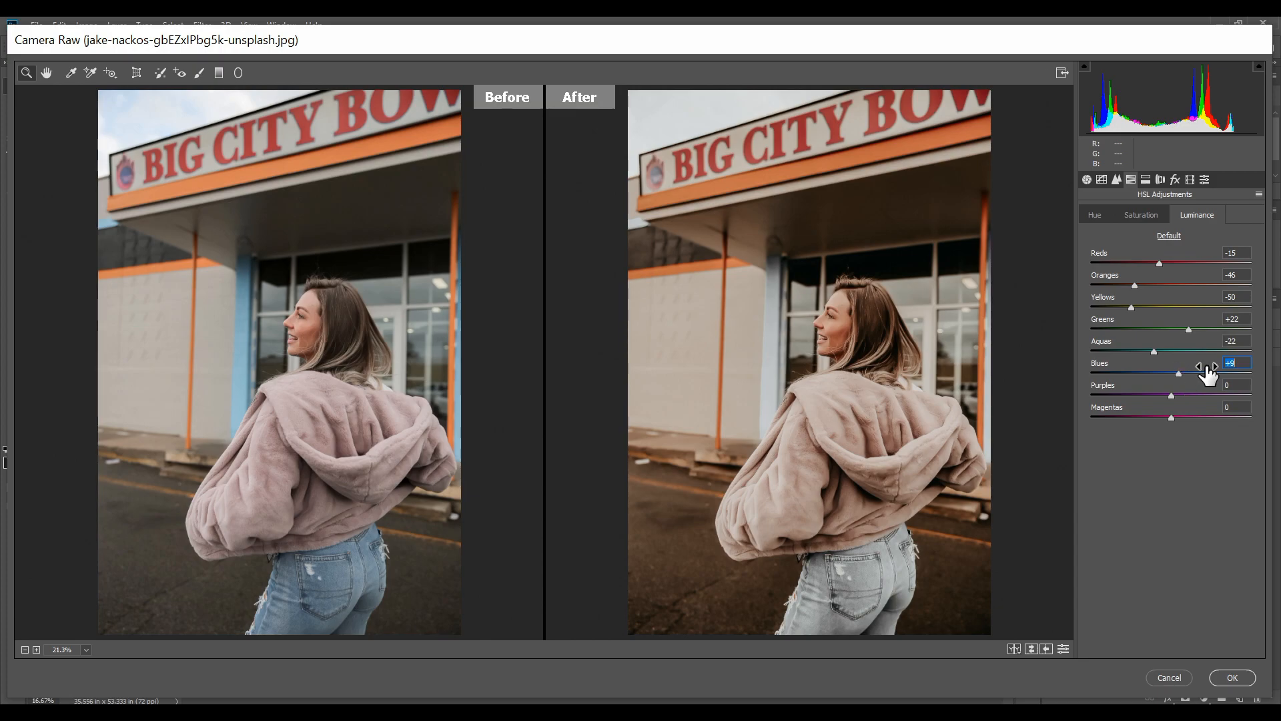
- Split-tone the highlights with Hue 171 and Saturation 4
click(1143, 178)
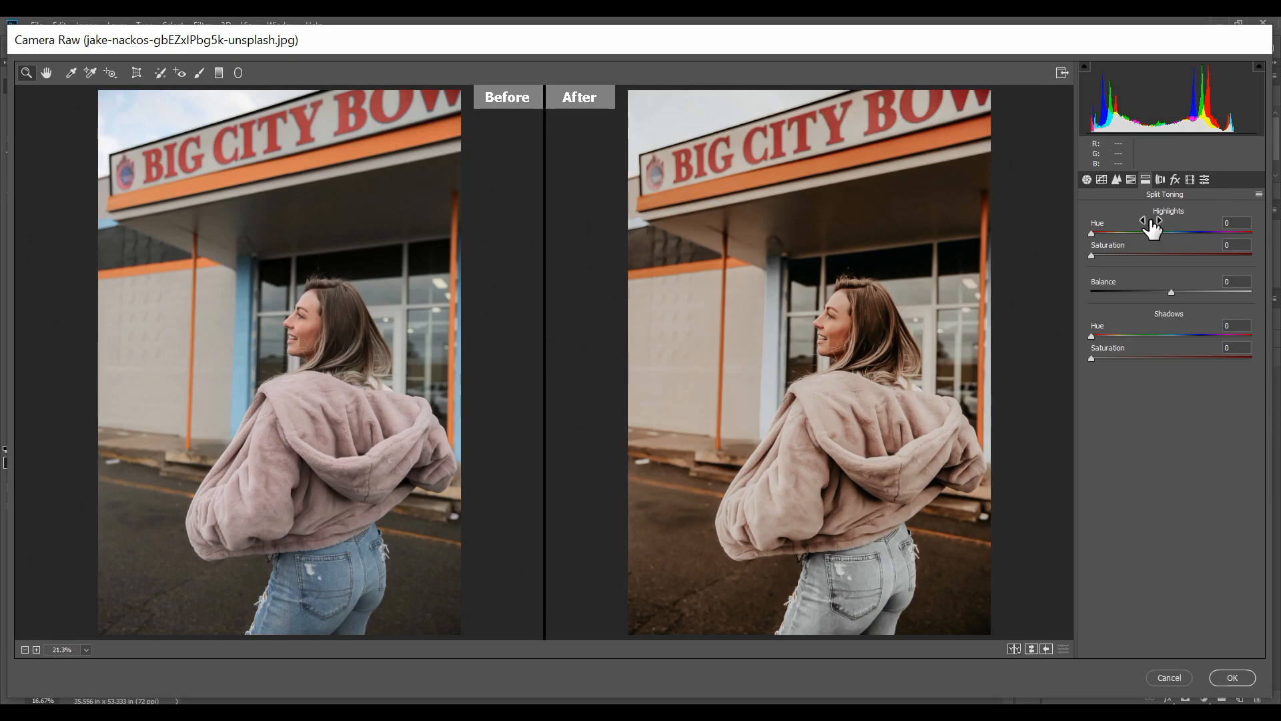
drag(1121, 231, 1164, 230)
mouse_move(1157, 232)
mouse_down()
mouse_move(1188, 235)
mouse_move(1167, 234)
mouse_up()
drag(1111, 250, 1098, 249)
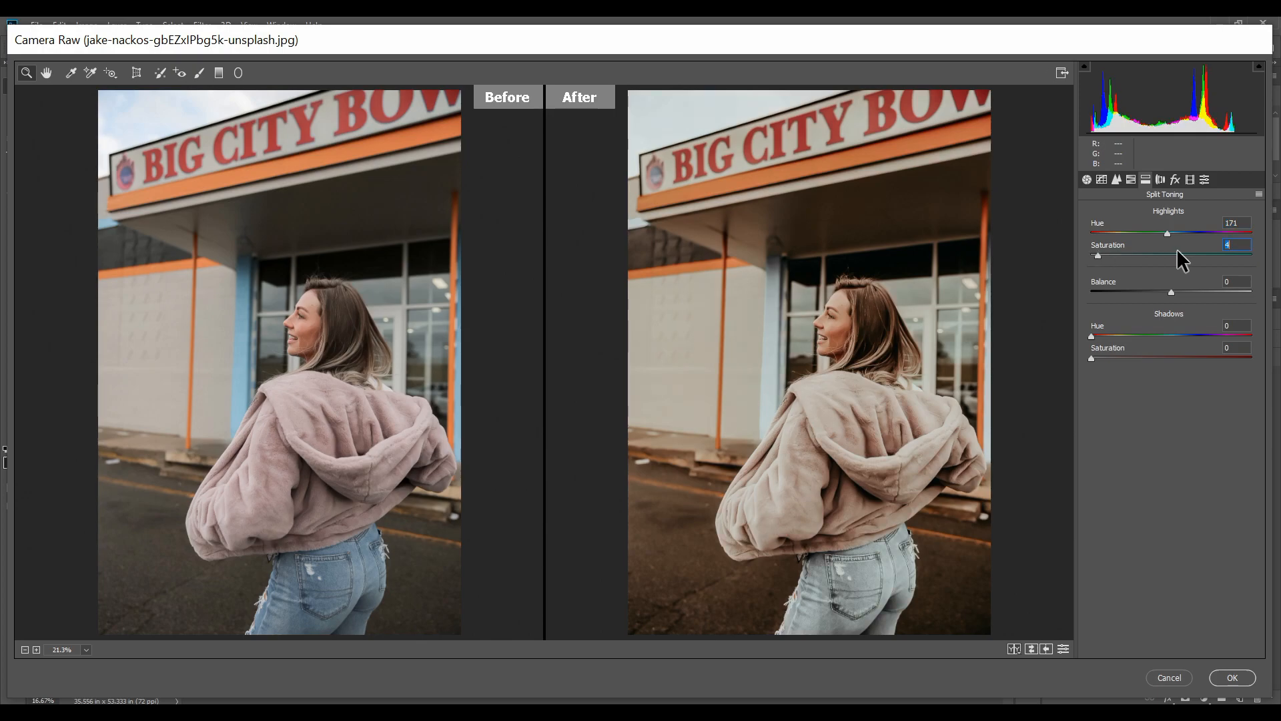
- Shift the split toning Balance toward the highlights and add a light yellowish tint to the shadows
drag(1207, 290, 1219, 293)
drag(1116, 333, 1115, 333)
click(1111, 357)
drag(1112, 357, 1116, 358)
- Add film grain with Amount 7, Size 20 and Roughness 40
click(1174, 180)
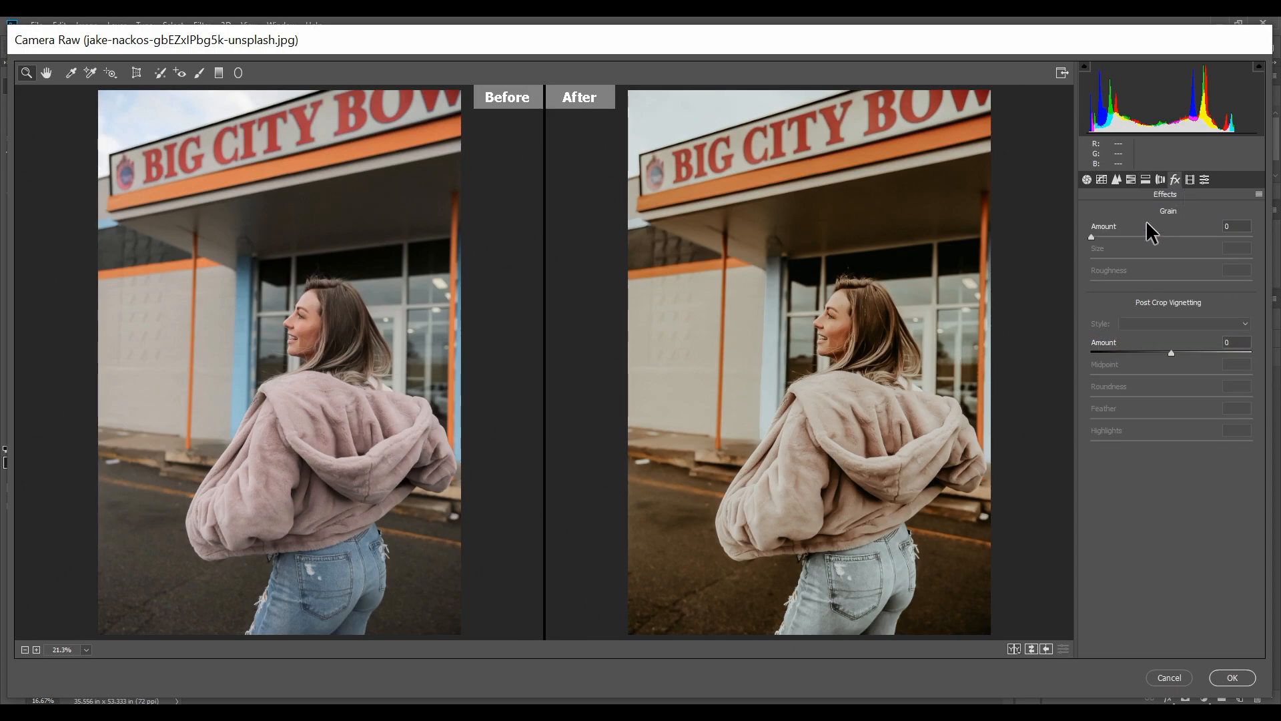
click(1104, 237)
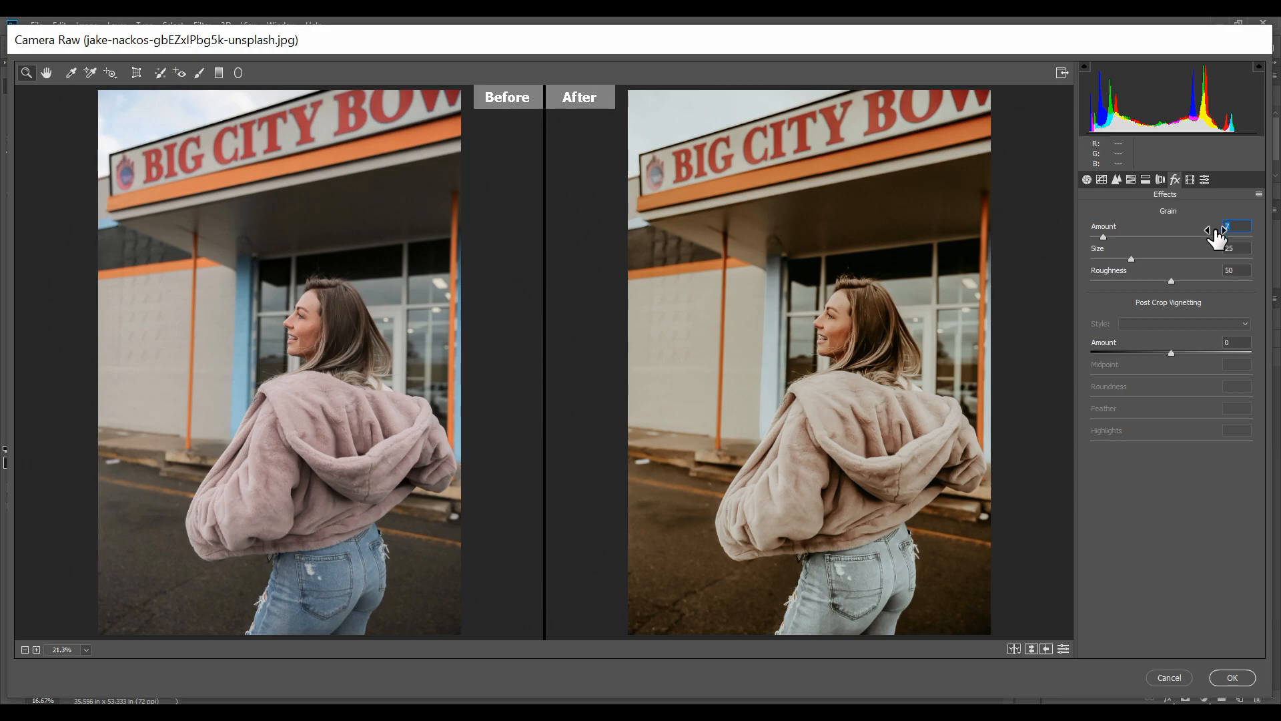
click(1123, 259)
click(1161, 281)
key(Down)
key(Down)
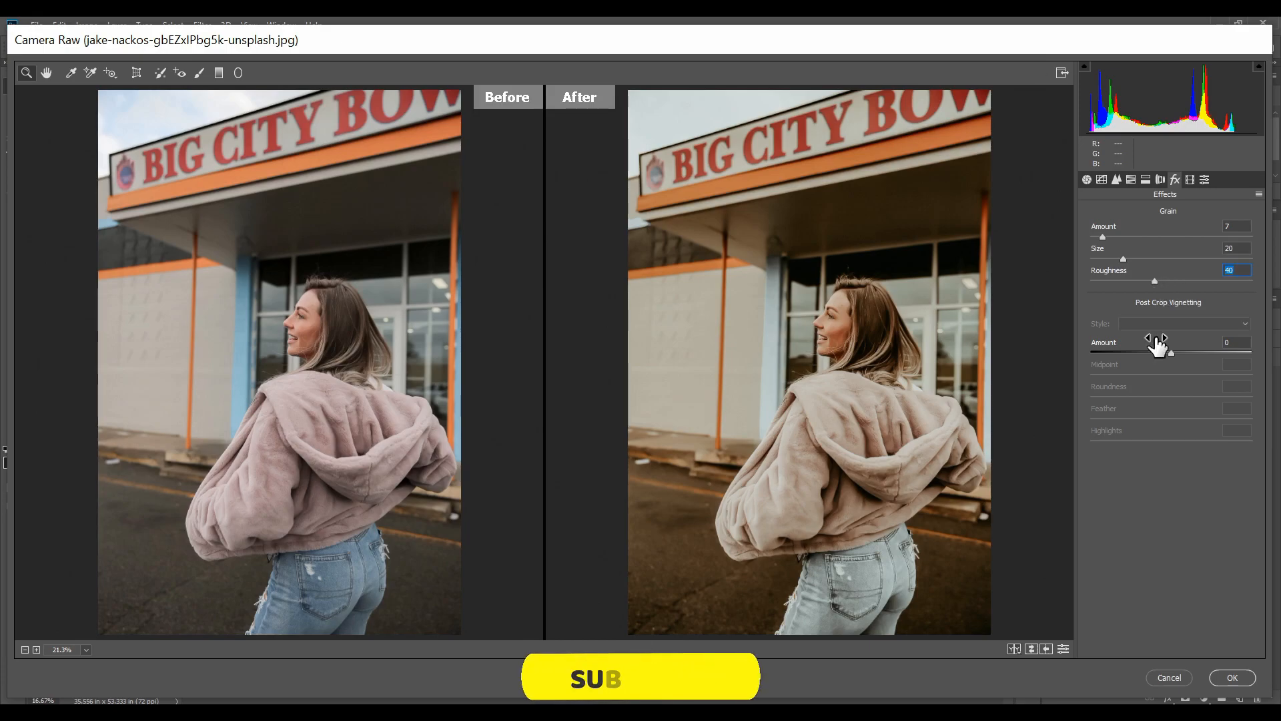
- Calibrate the Red Primary to Hue +35 and Saturation +15
click(1190, 181)
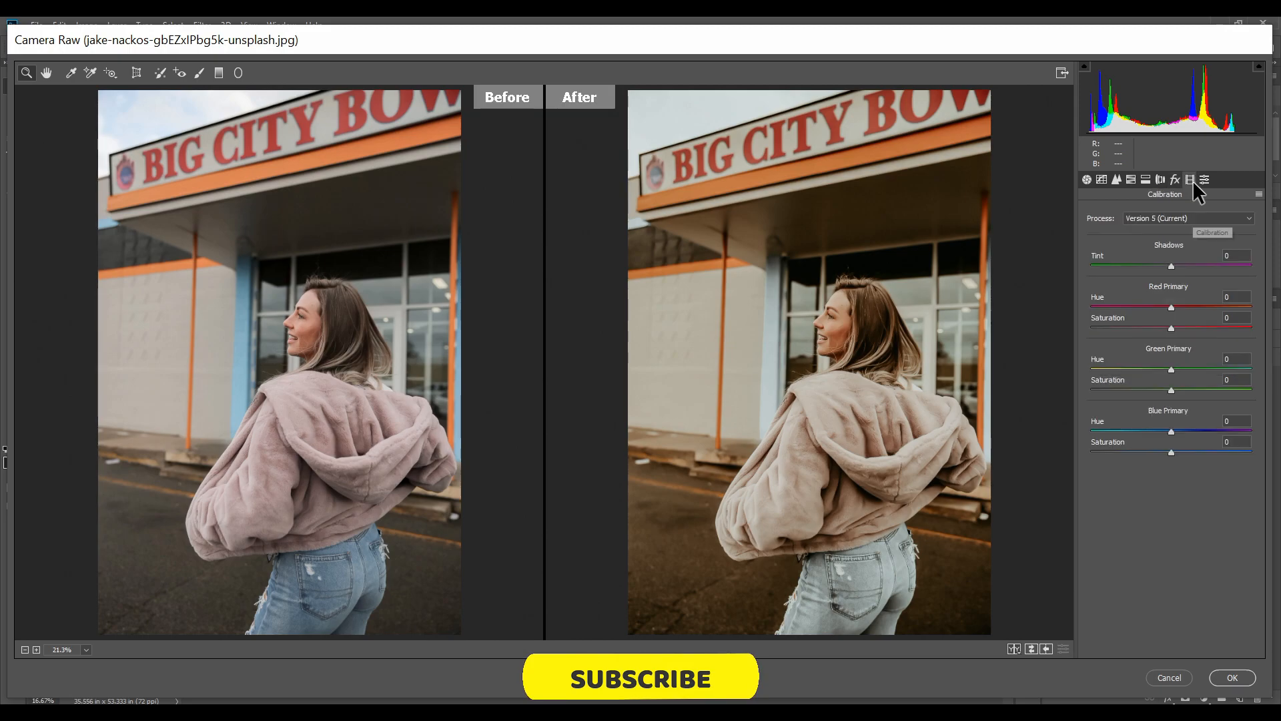
click(1190, 307)
drag(1193, 308, 1181, 327)
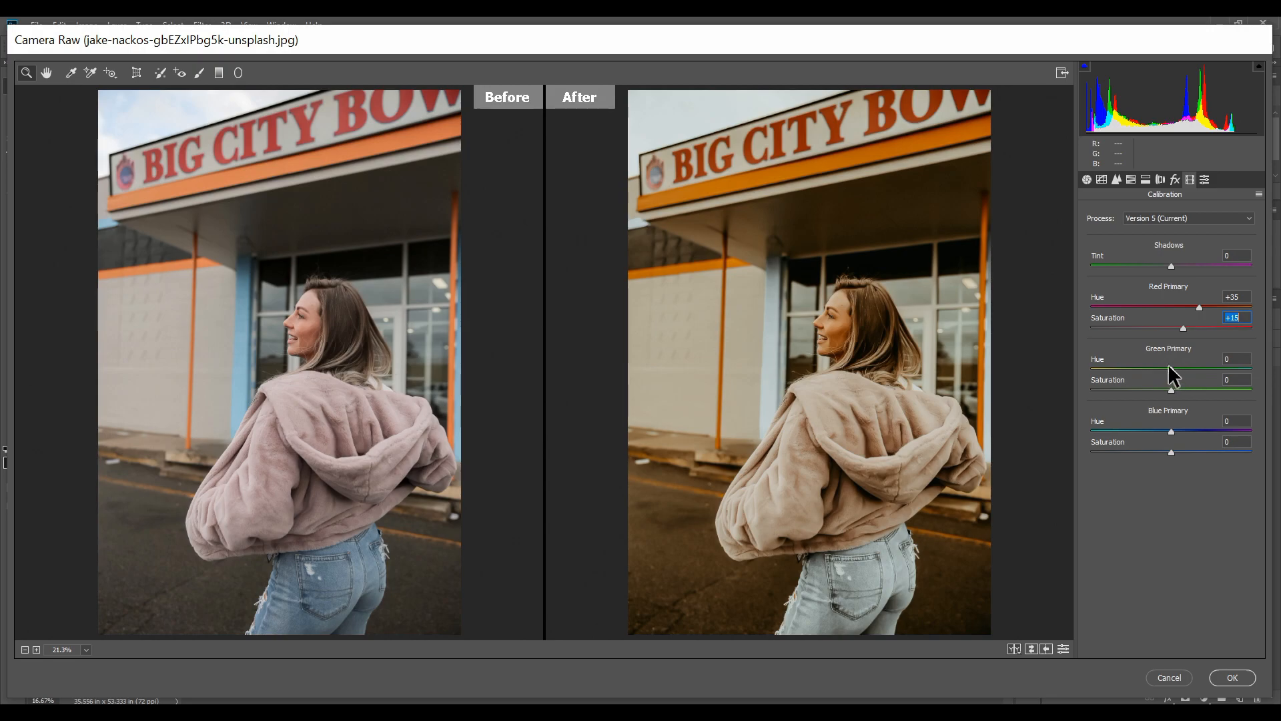
- Calibrate the Green Primary to Hue +50 and Saturation -1, and the Blue Primary to Hue -10 and Saturation -10
drag(1170, 365, 1199, 380)
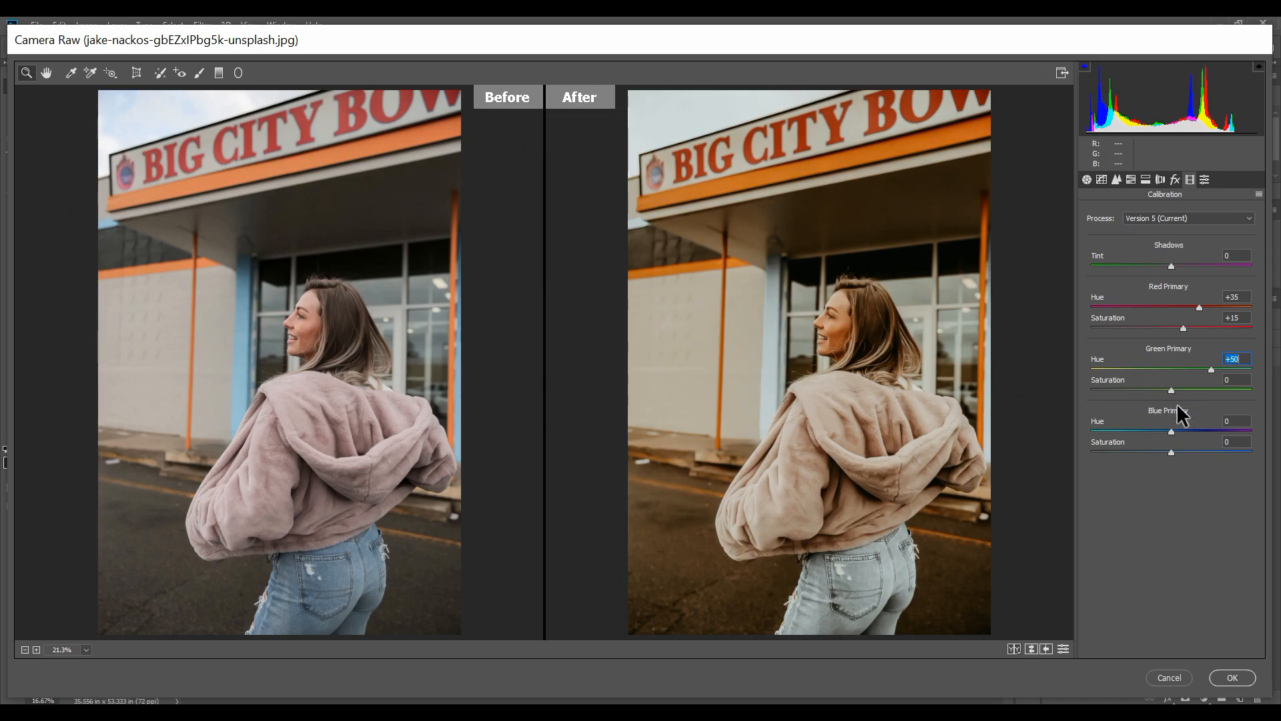
click(1168, 387)
click(1163, 432)
click(1169, 452)
drag(1169, 451, 1163, 451)
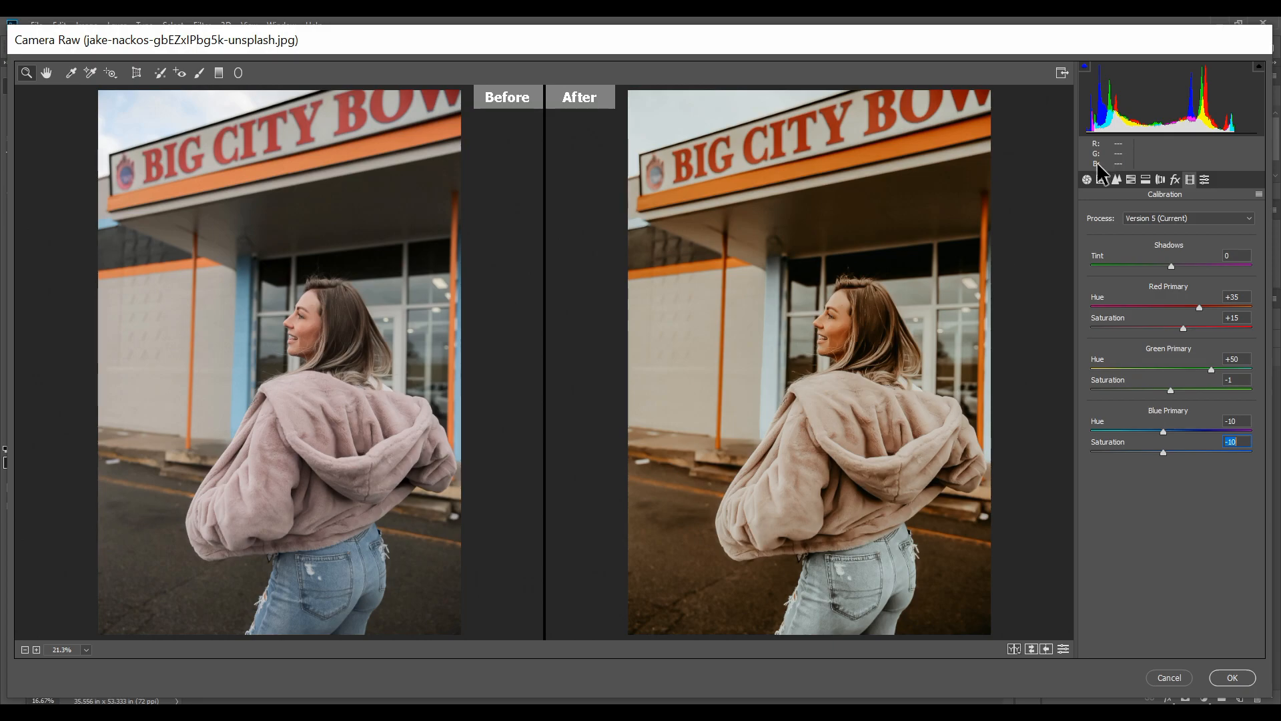
- Check the face in the Before/After preview, then apply the Camera Raw grade and toggle Layer 1's visibility to compare
click(1086, 179)
scroll(941, 245, up, 3)
drag(814, 463, 888, 86)
drag(722, 200, 712, 360)
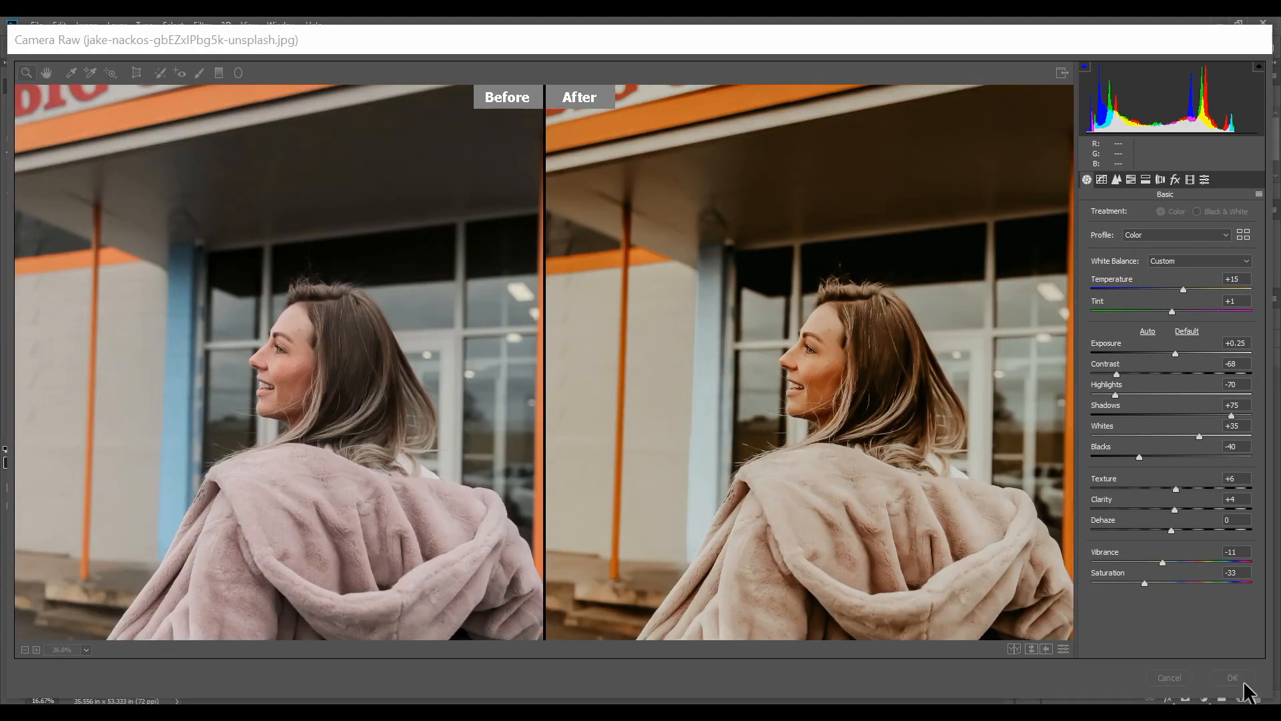
click(1233, 677)
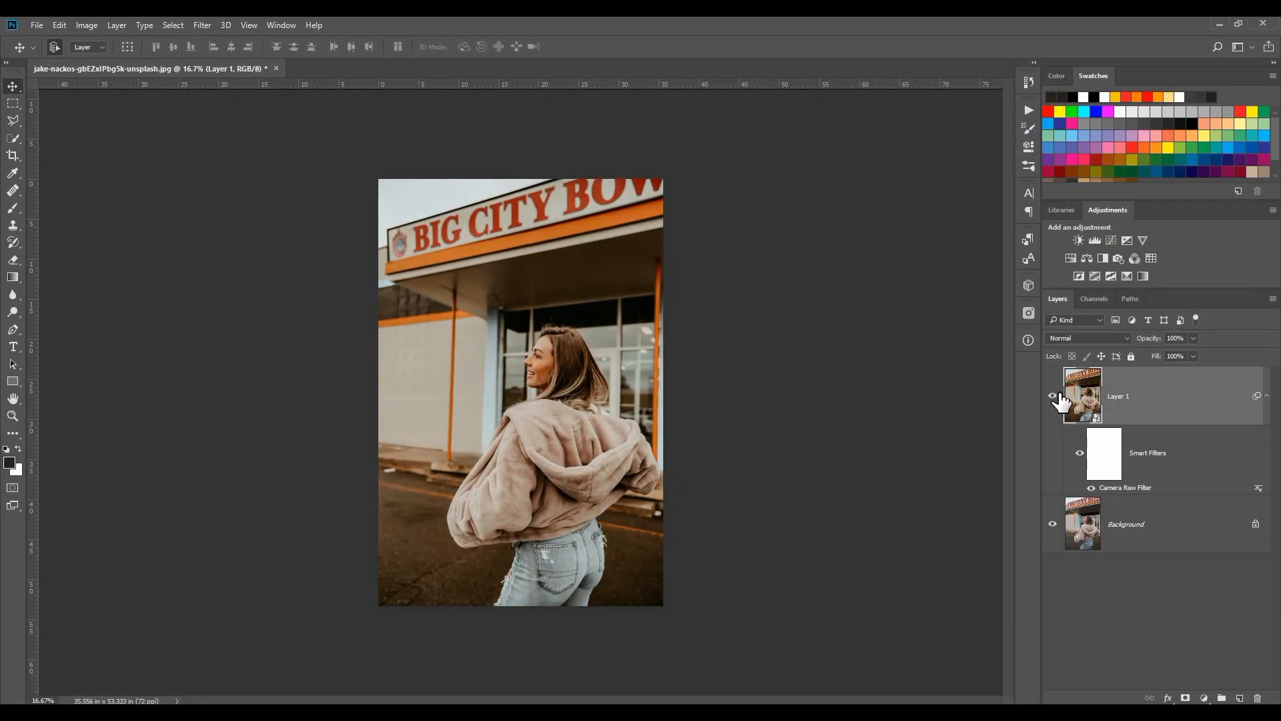
click(1053, 395)
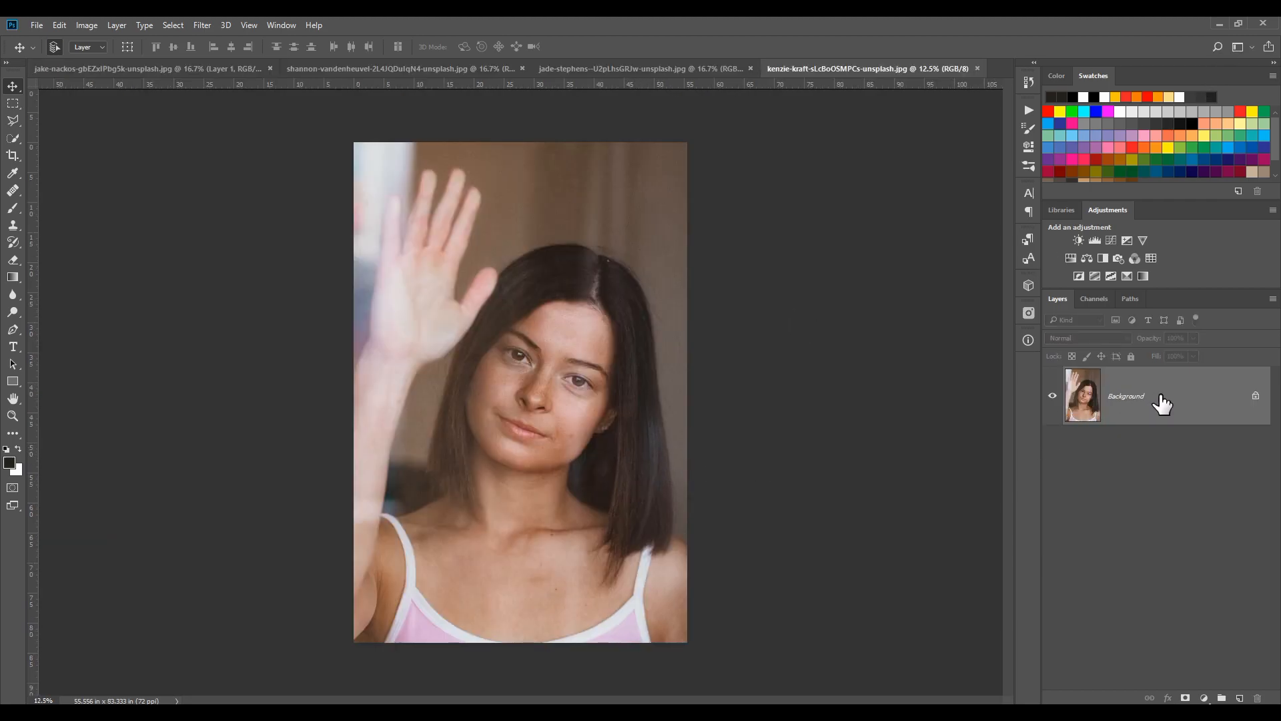
- Apply the last Camera Raw filter to the portrait with the raised hand and toggle it off and on to compare
click(200, 26)
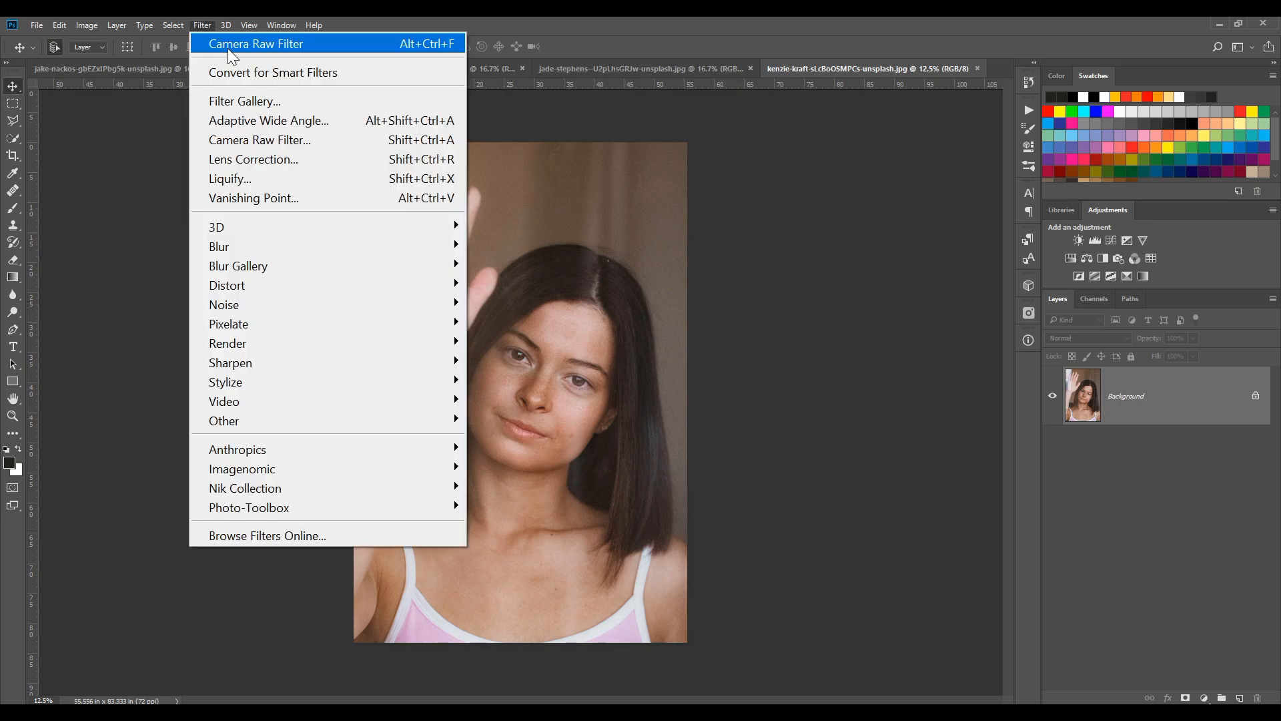
click(227, 44)
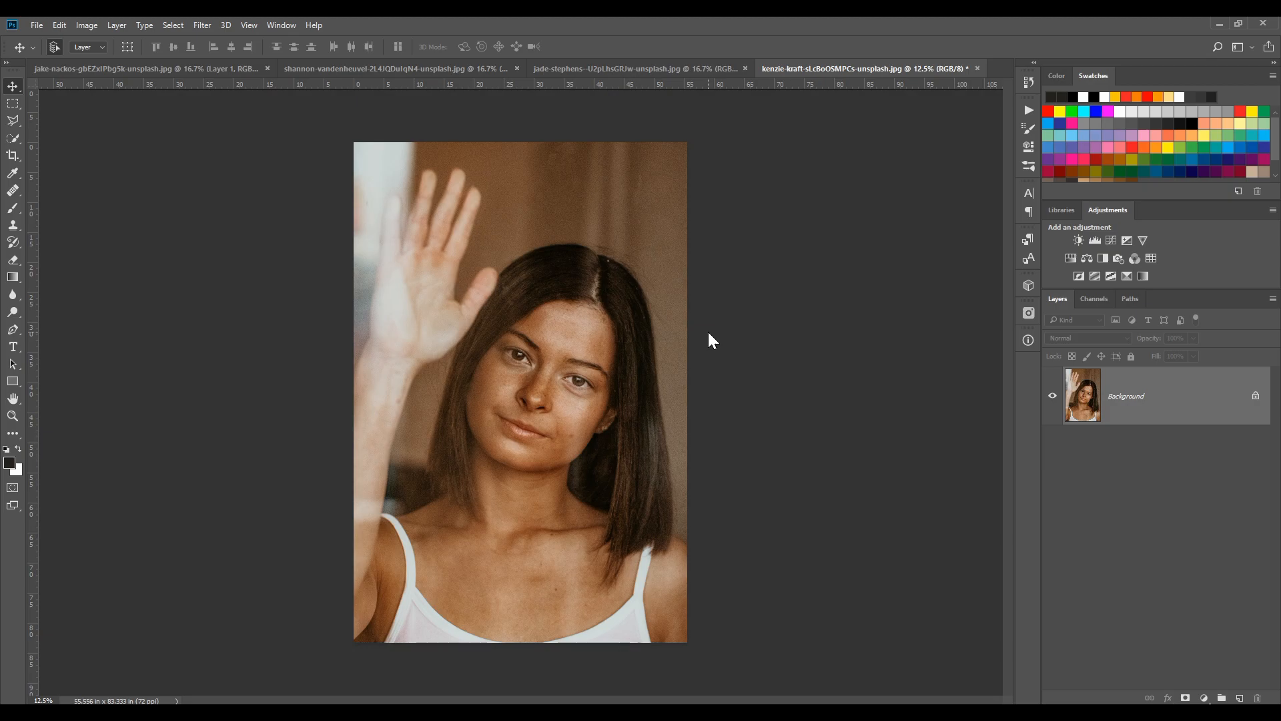
key(ctrl+z)
key(ctrl+z)
- Apply the last Camera Raw filter to the photo of figs on a plate and toggle it off and on to compare
click(554, 70)
click(202, 25)
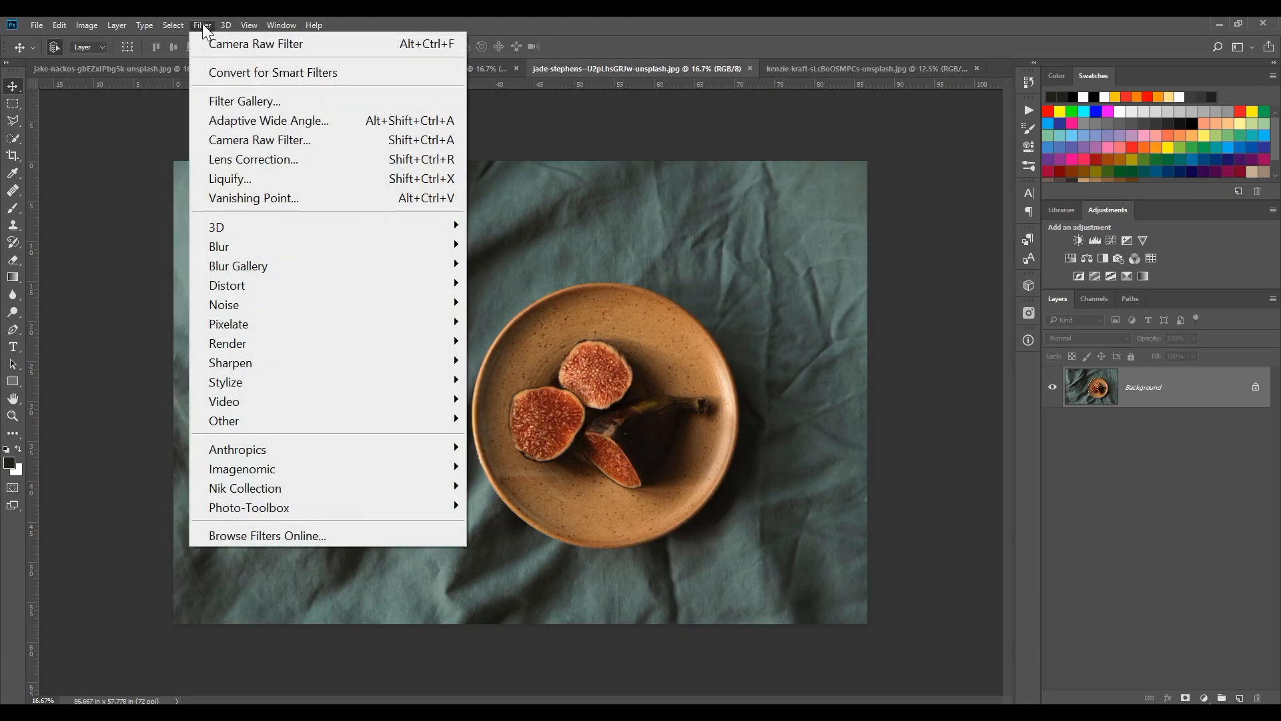
click(229, 43)
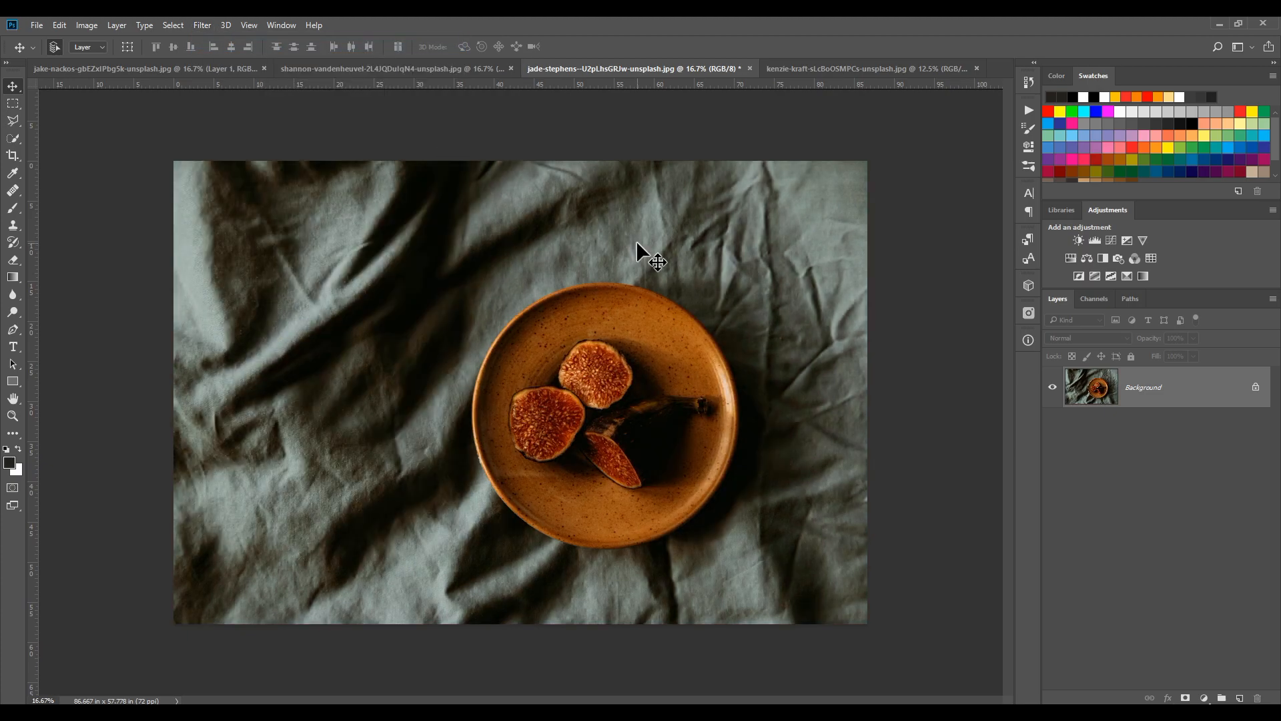
key(ctrl+z)
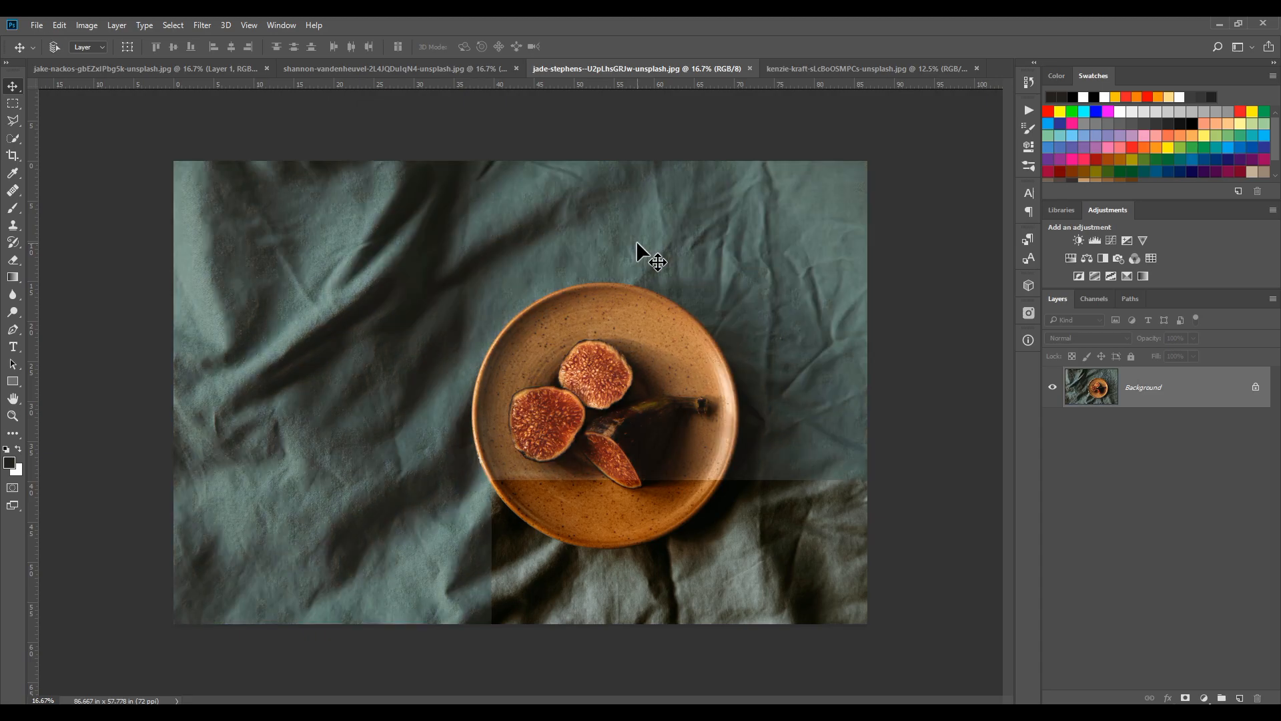
key(ctrl+z)
key(ctrl+z)
key(ctrl+z)
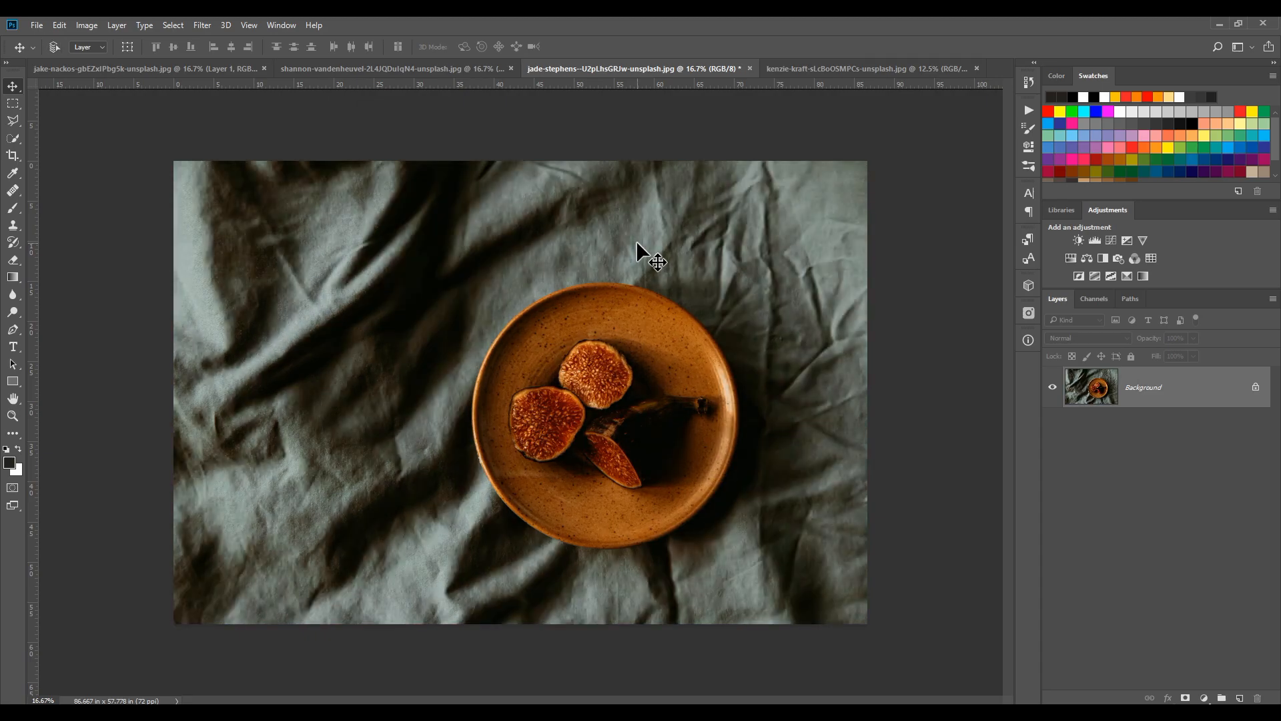
- Switch to the document with the woman in the tiled washroom
key(ctrl+shift+Tab)
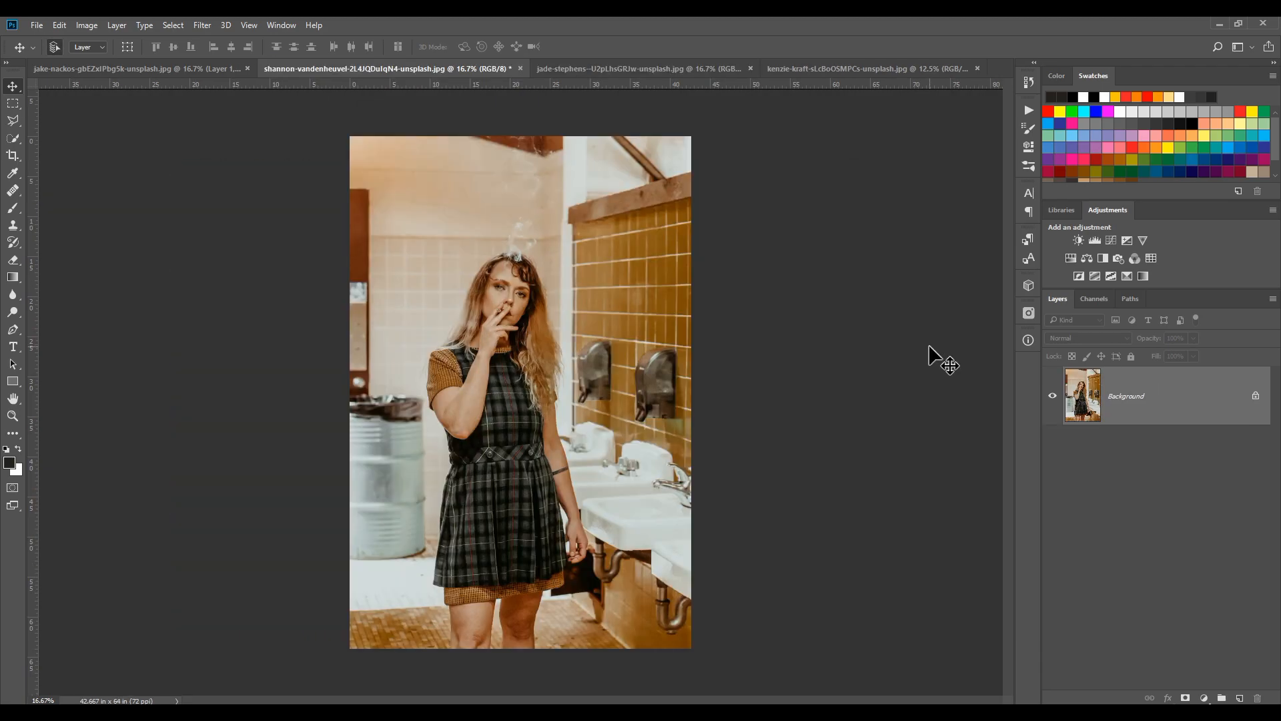